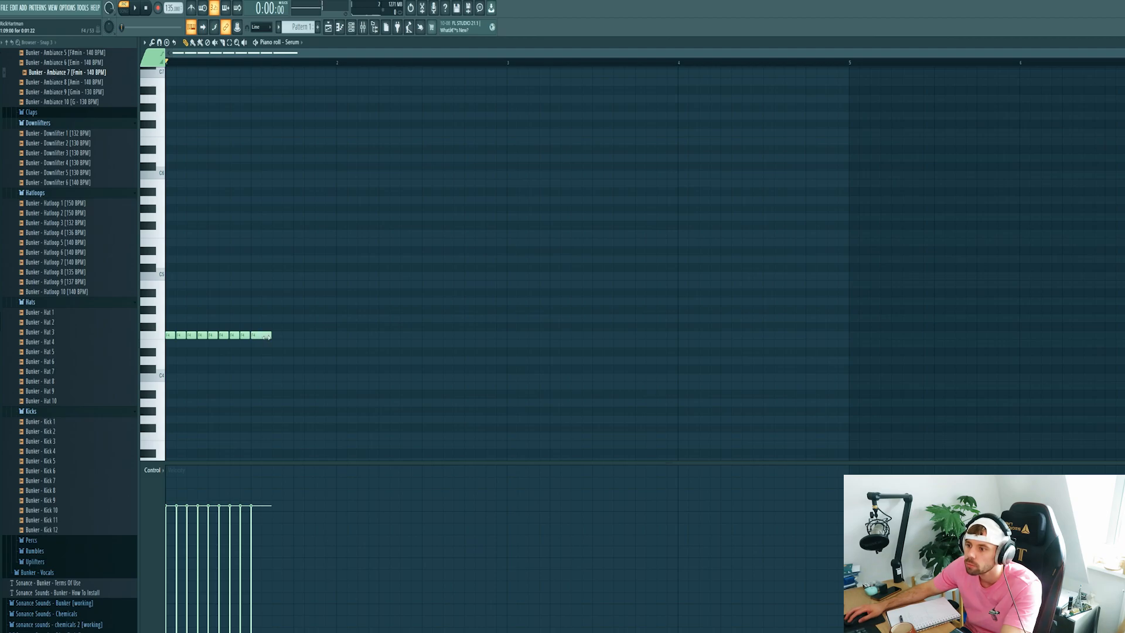
Extend the row of repeated short F4 notes to the end of bar 1 and play it back.
{"action": "left_click_drag", "start_coordinate": [213, 335], "coordinate": [278, 334]}
{"action": "left_click", "coordinate": [290, 363], "text": "ctrl"}
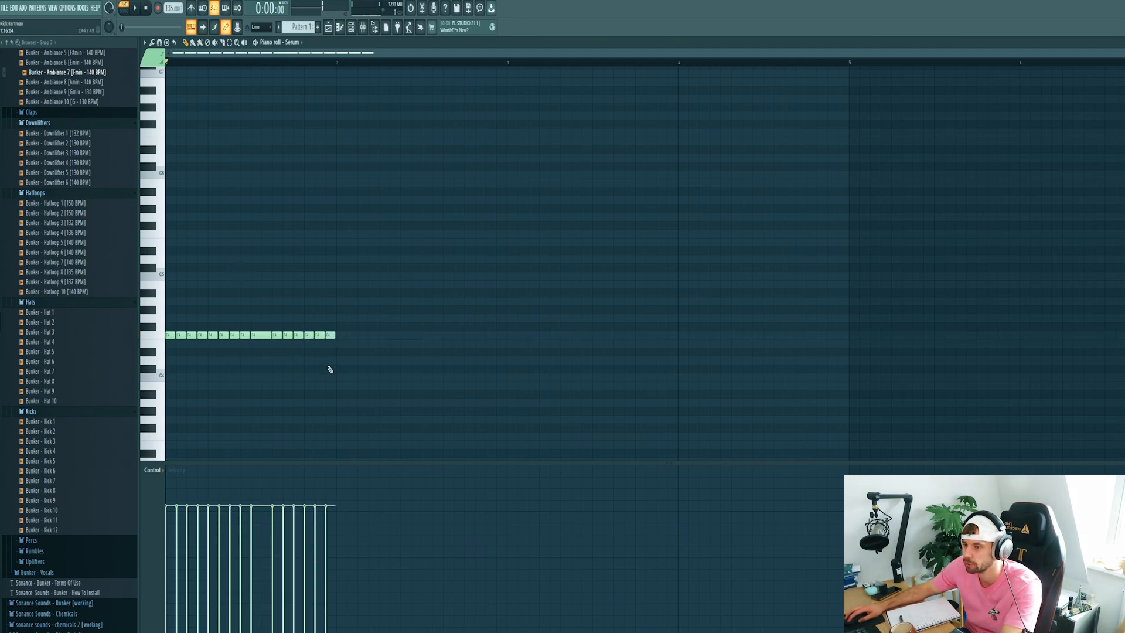
{"action": "key", "text": "space"}
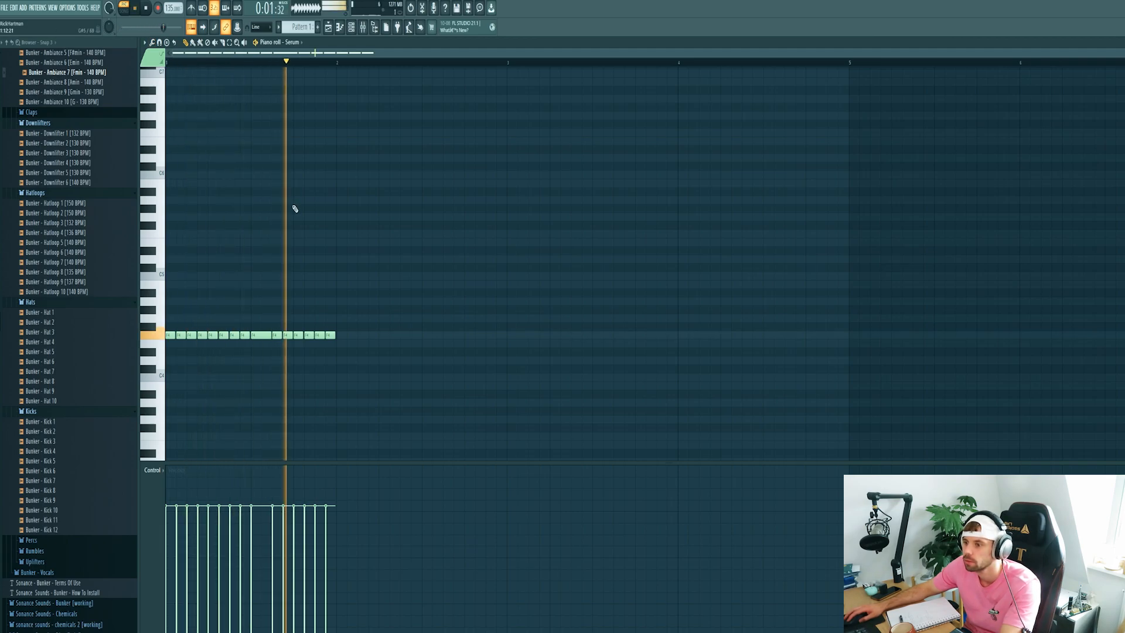
{"action": "key", "text": "space"}
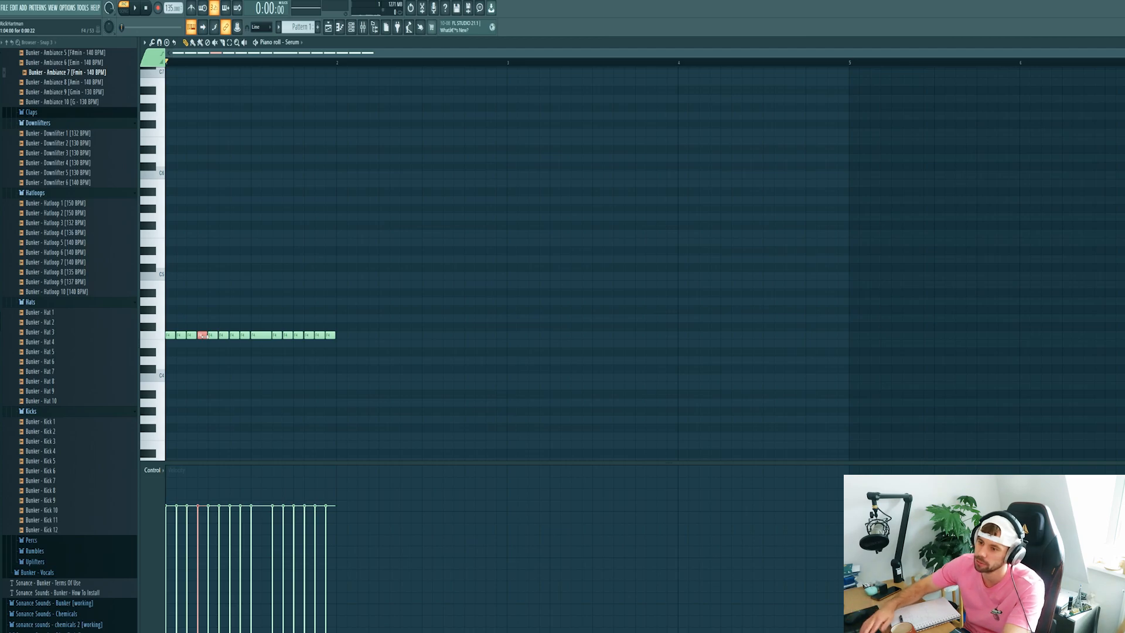
Raise the fourth, seventh, eleventh and fourteenth notes by one octave and play the bar.
{"action": "key", "text": "ctrl+Up"}
{"action": "left_click", "coordinate": [235, 337], "text": "ctrl"}
{"action": "key", "text": "ctrl+Up"}
{"action": "left_click", "coordinate": [288, 335], "text": "ctrl"}
{"action": "key", "text": "ctrl+Up"}
{"action": "left_click", "coordinate": [321, 334], "text": "ctrl"}
{"action": "key", "text": "ctrl+Up"}
{"action": "key", "text": "ctrl+d"}
{"action": "key", "text": "space"}
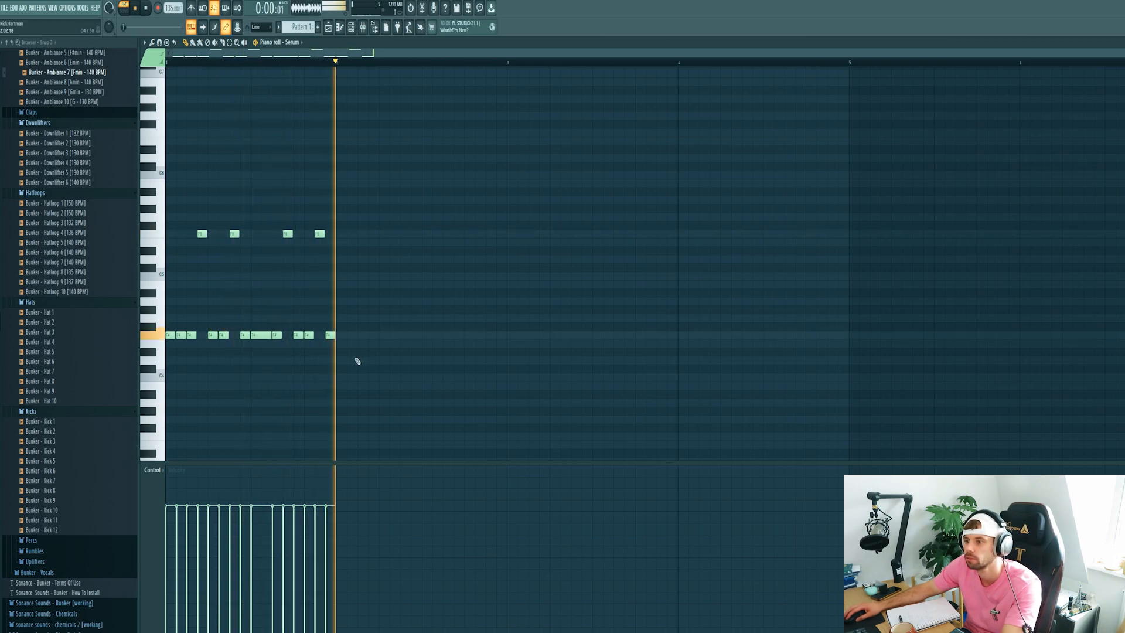
Raise the long note in the middle of bar 1 by one semitone and listen to the bar.
{"action": "key", "text": "space"}
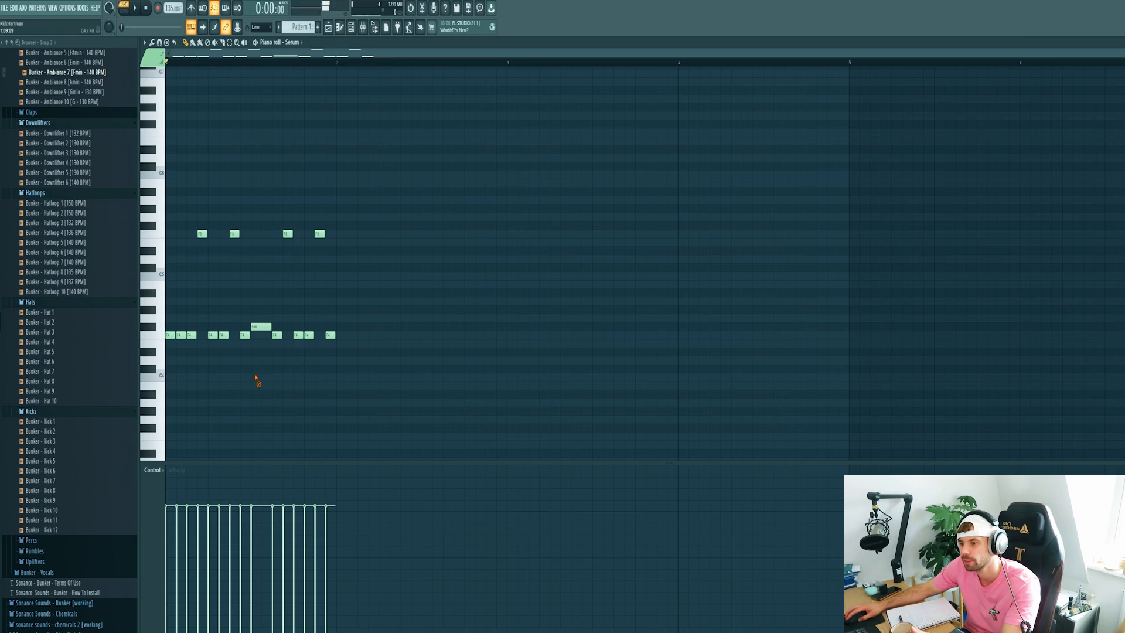
{"action": "key", "text": "space"}
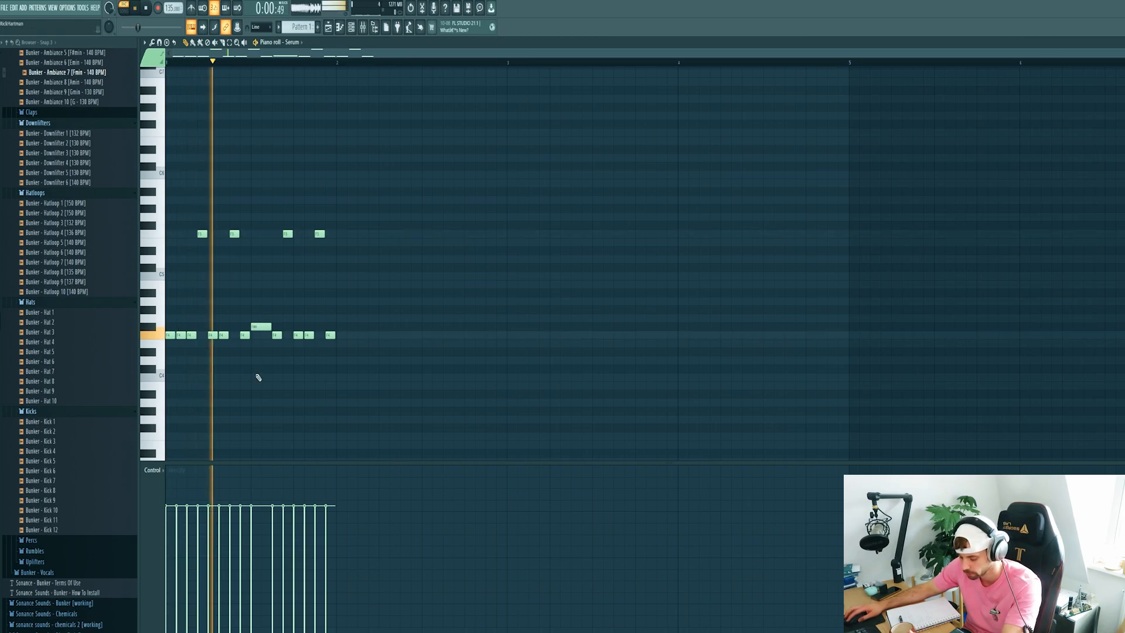
{"action": "key", "text": "space"}
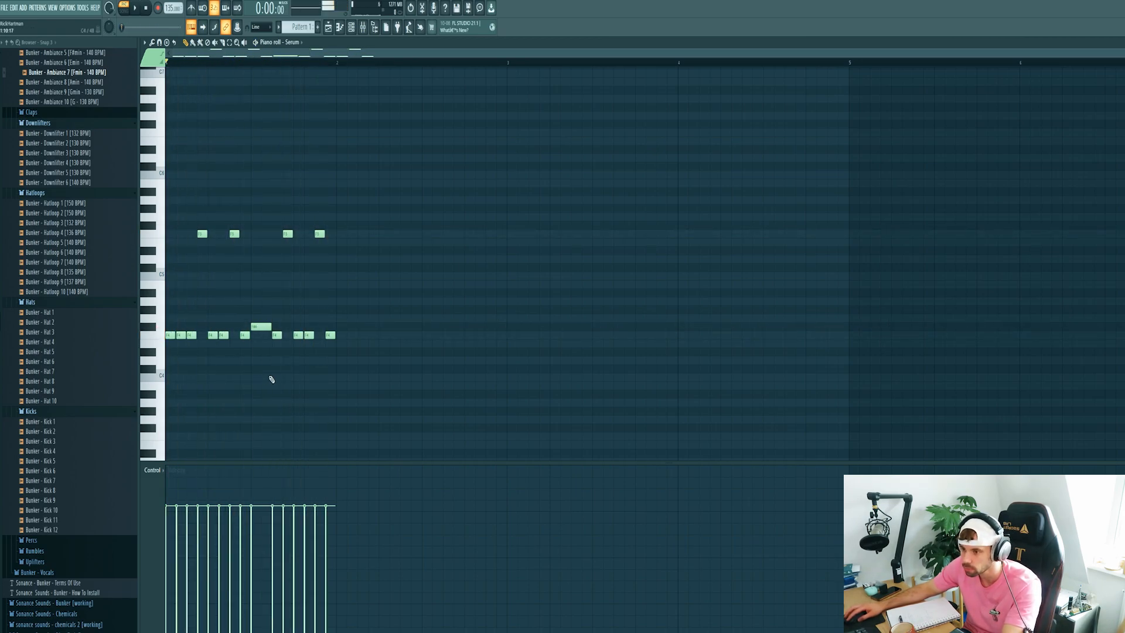
Lower the two F4 notes in the last beat by two semitones, drop the bar's final note one octave, and play the result.
{"action": "left_click_drag", "start_coordinate": [299, 358], "coordinate": [314, 322]}
{"action": "key", "text": "Down"}
{"action": "key", "text": "Down"}
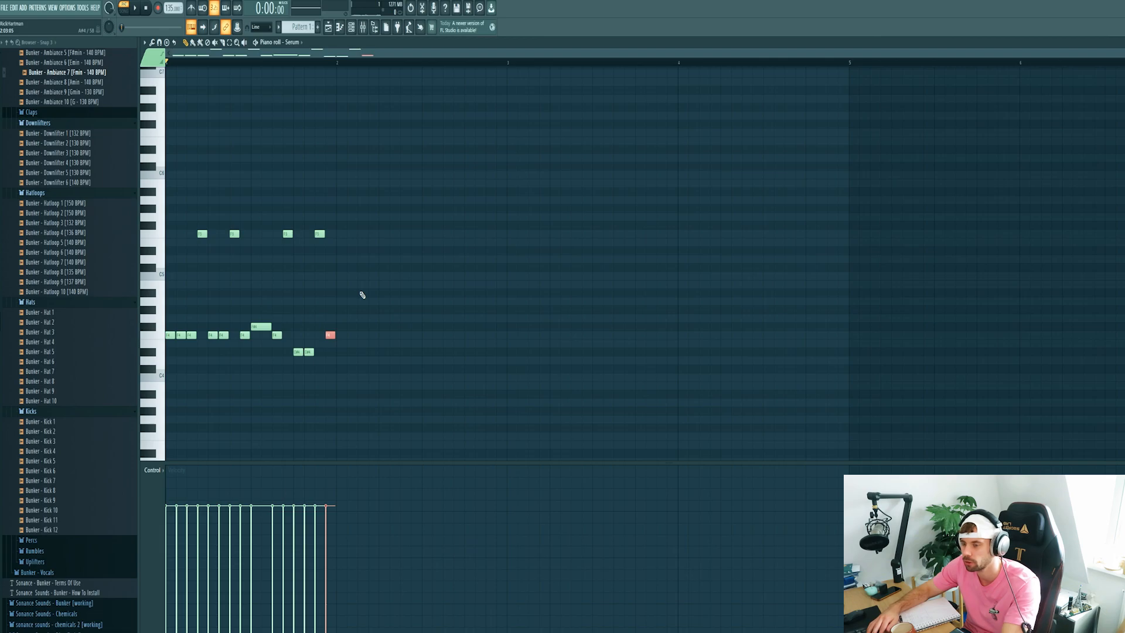
{"action": "key", "text": "ctrl+Down"}
{"action": "key", "text": "space"}
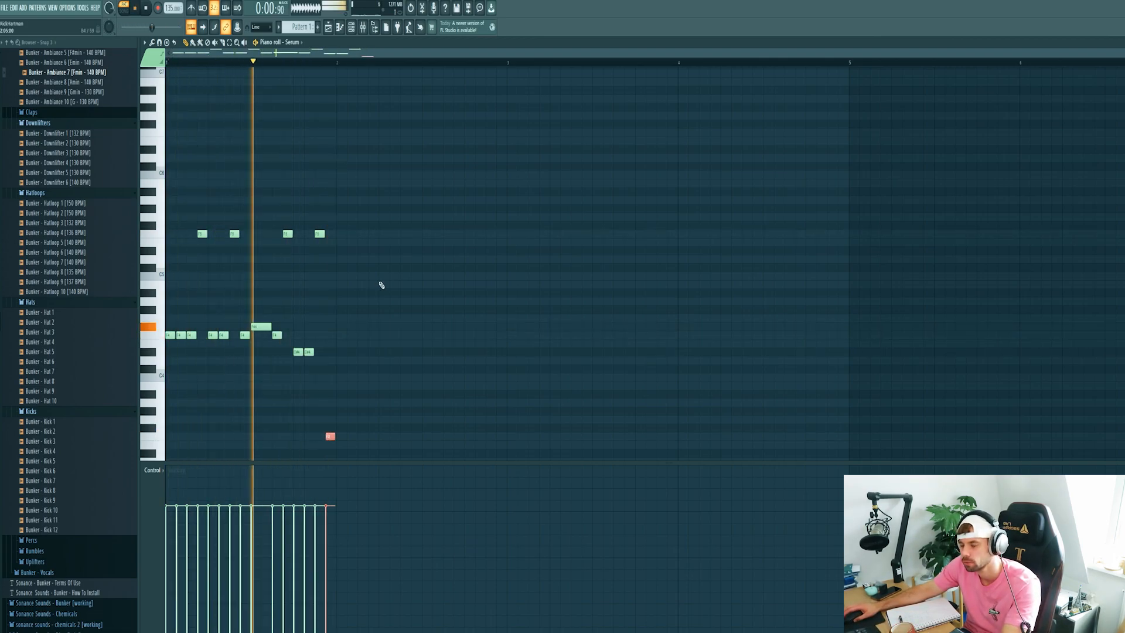
{"action": "key", "text": "space"}
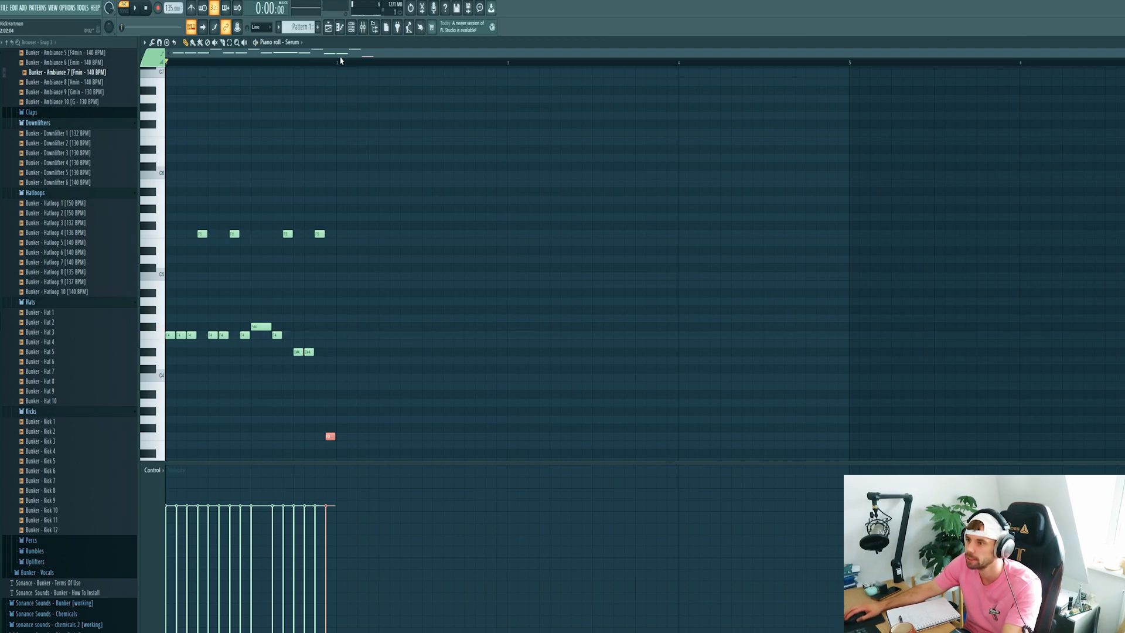
Duplicate bar 1 into bar 2 and vary the copy's ending with a longer F5, a short F#4 and a long D#4.
{"action": "left_click_drag", "start_coordinate": [341, 59], "coordinate": [114, 112]}
{"action": "key", "text": "ctrl+b"}
{"action": "right_click", "coordinate": [468, 351]}
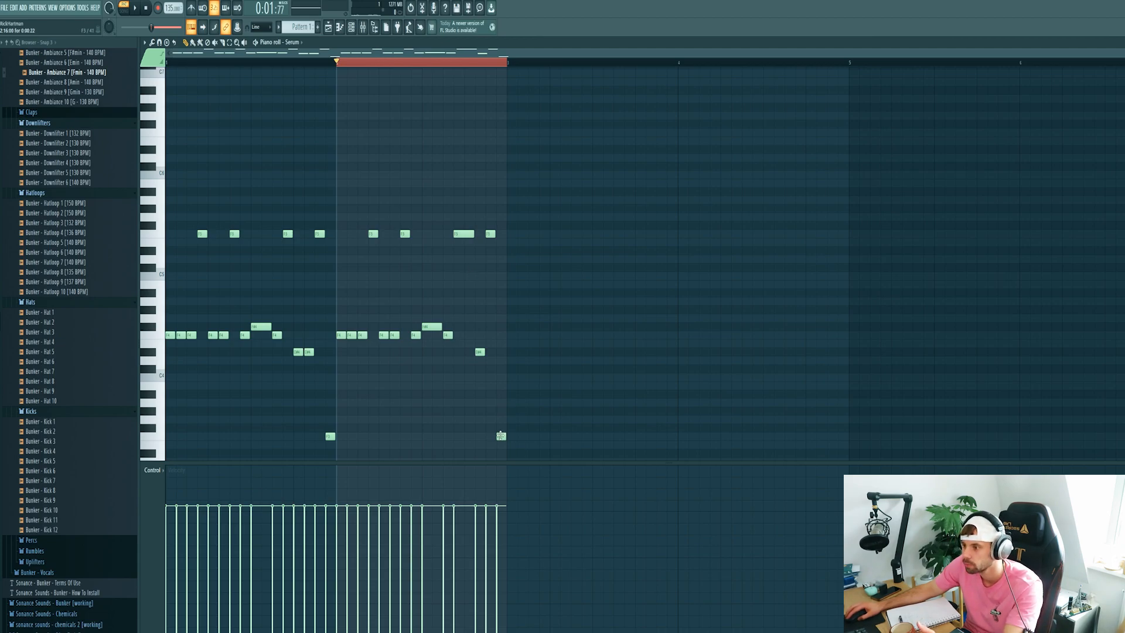
{"action": "key", "text": "ctrl+Down"}
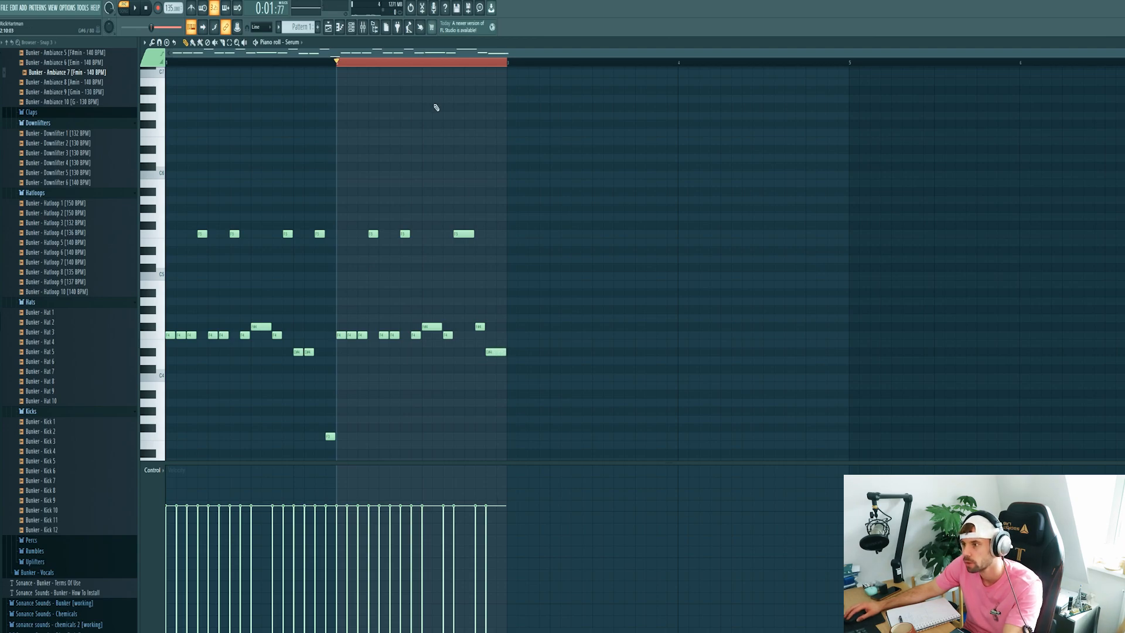
{"action": "key", "text": "space"}
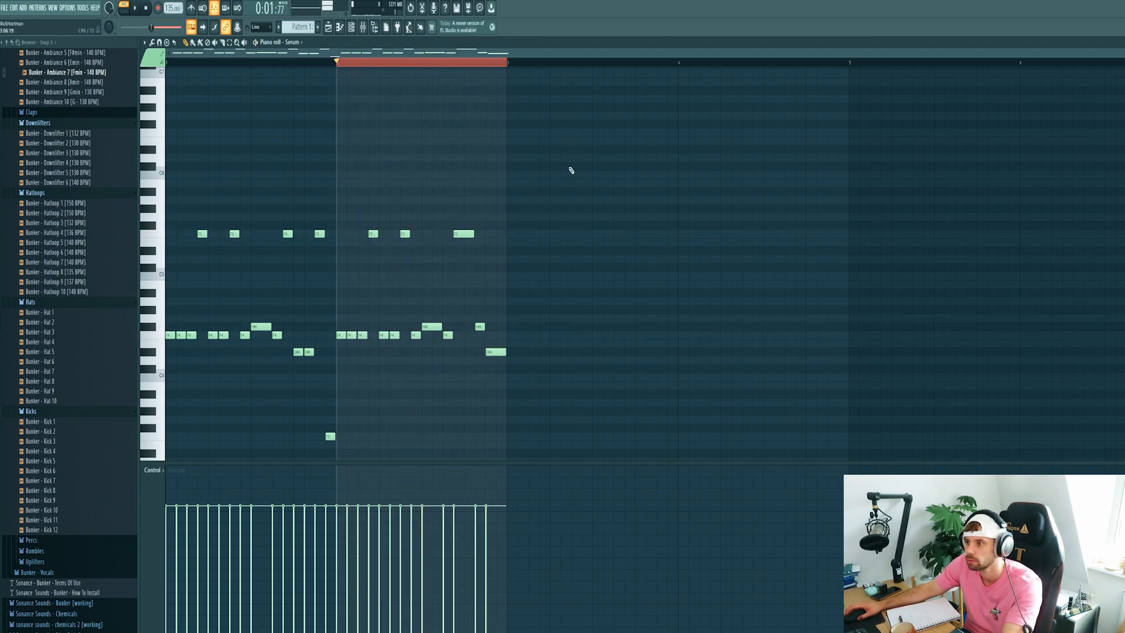
{"action": "key", "text": "space"}
Duplicate the two-bar melody so it fills four bars and play the whole pattern.
{"action": "key", "text": "ctrl+b"}
{"action": "key", "text": "ctrl+d"}
{"action": "scroll", "coordinate": [322, 129], "scroll_direction": "down", "scroll_amount": 3}
{"action": "key", "text": "space"}
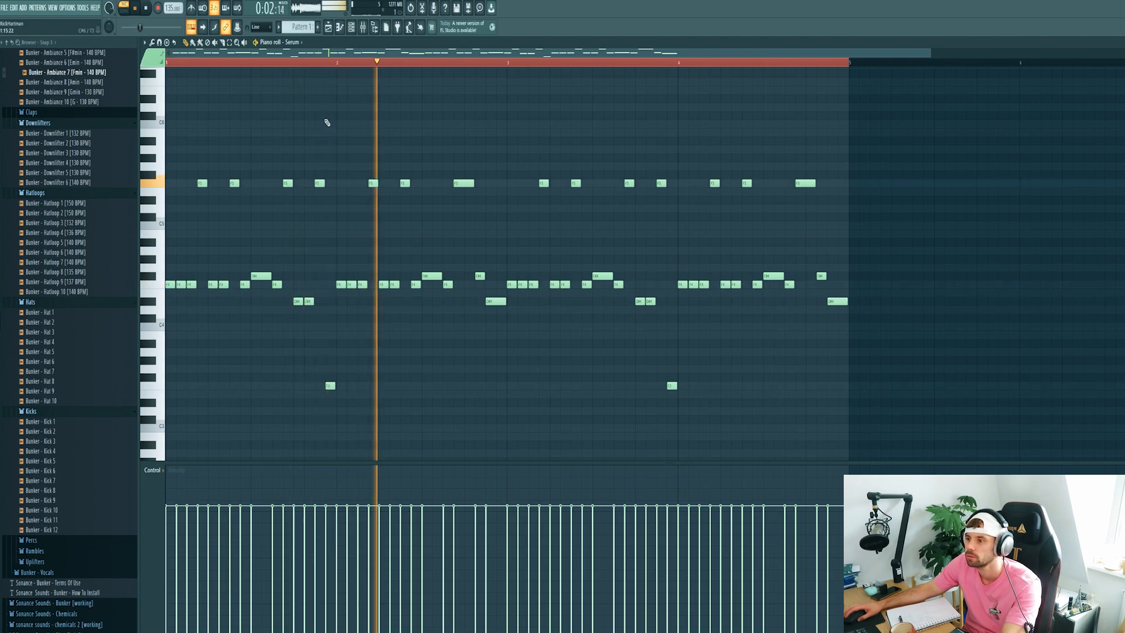
{"action": "key", "text": "space"}
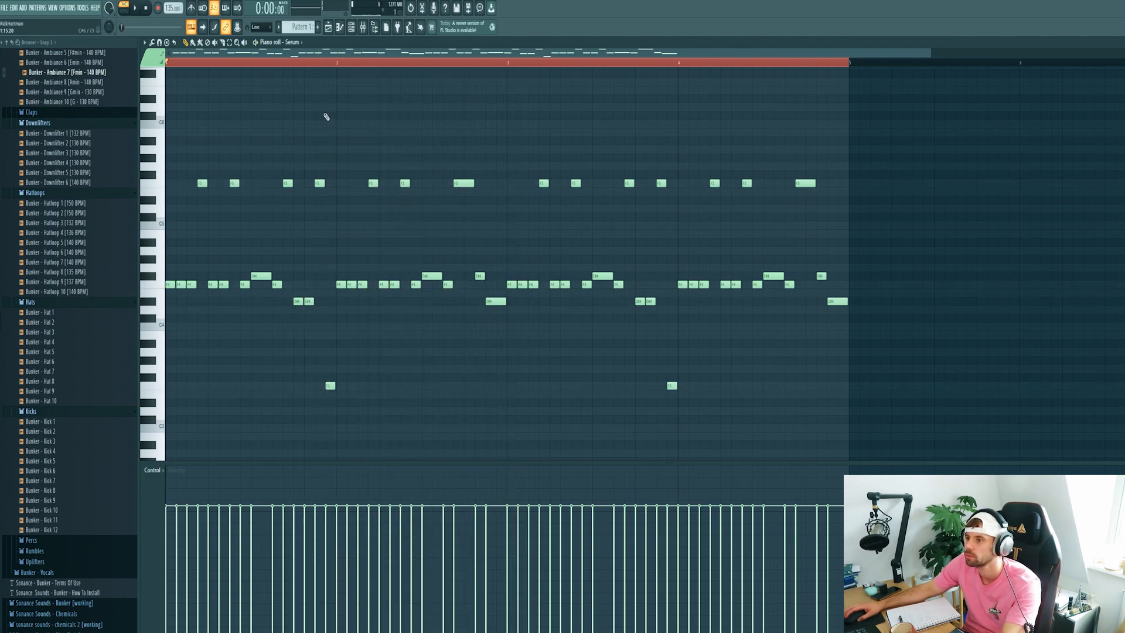
Show the mixer and add FabFilter Pro-Q 3 to the second effect slot of the Serum track.
{"action": "key", "text": "F9"}
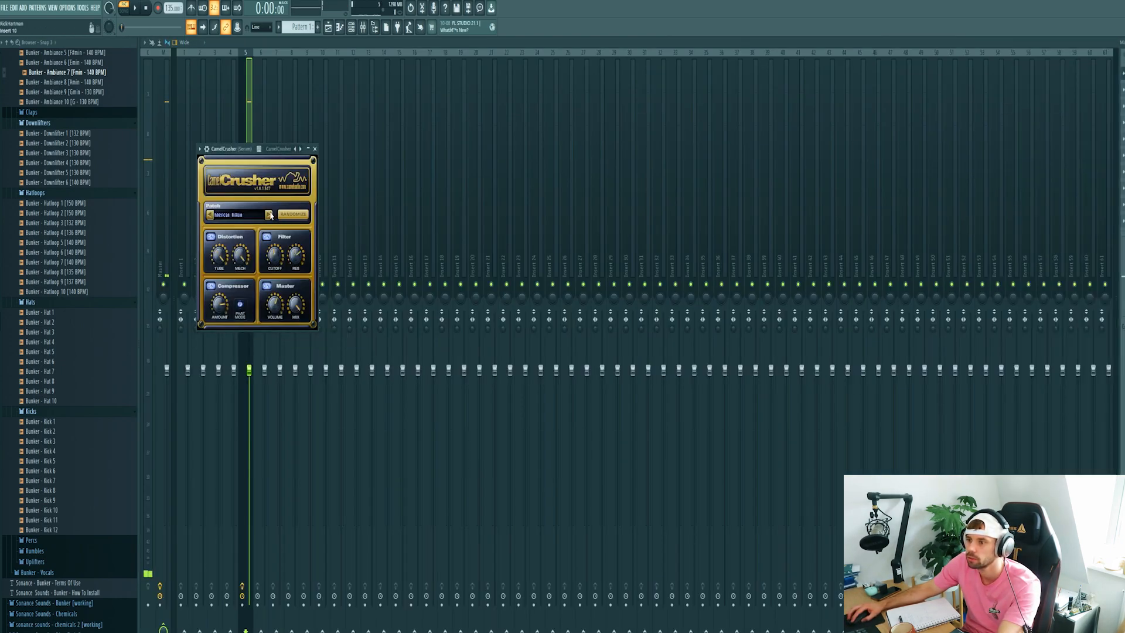
{"action": "left_click", "coordinate": [1122, 90]}
{"action": "mouse_move", "coordinate": [1120, 102]}
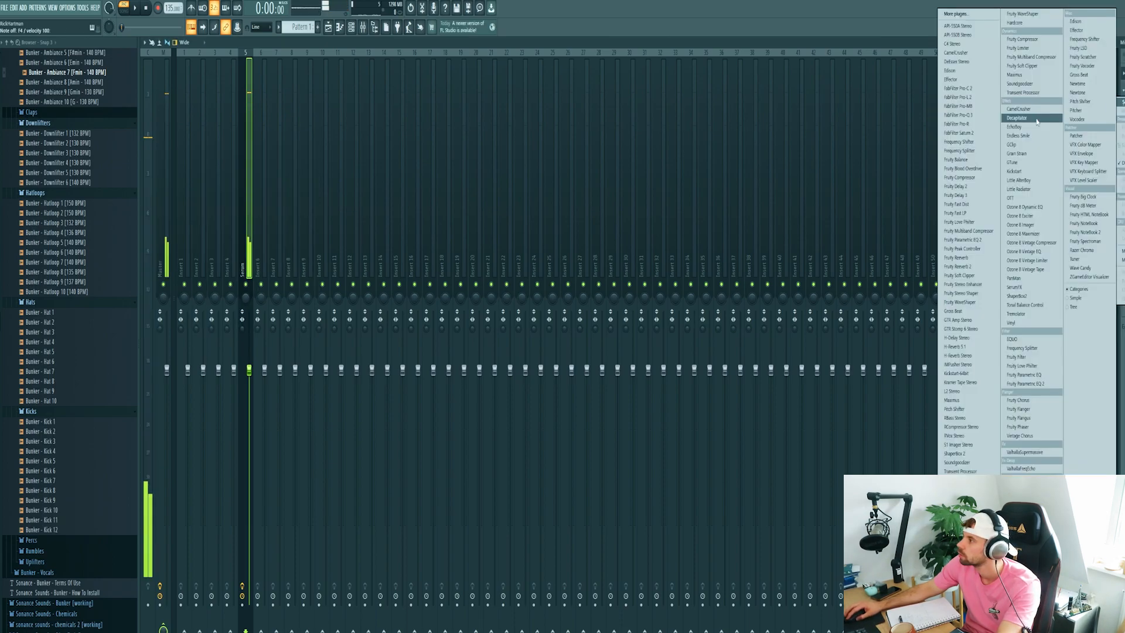
{"action": "left_click", "coordinate": [972, 115]}
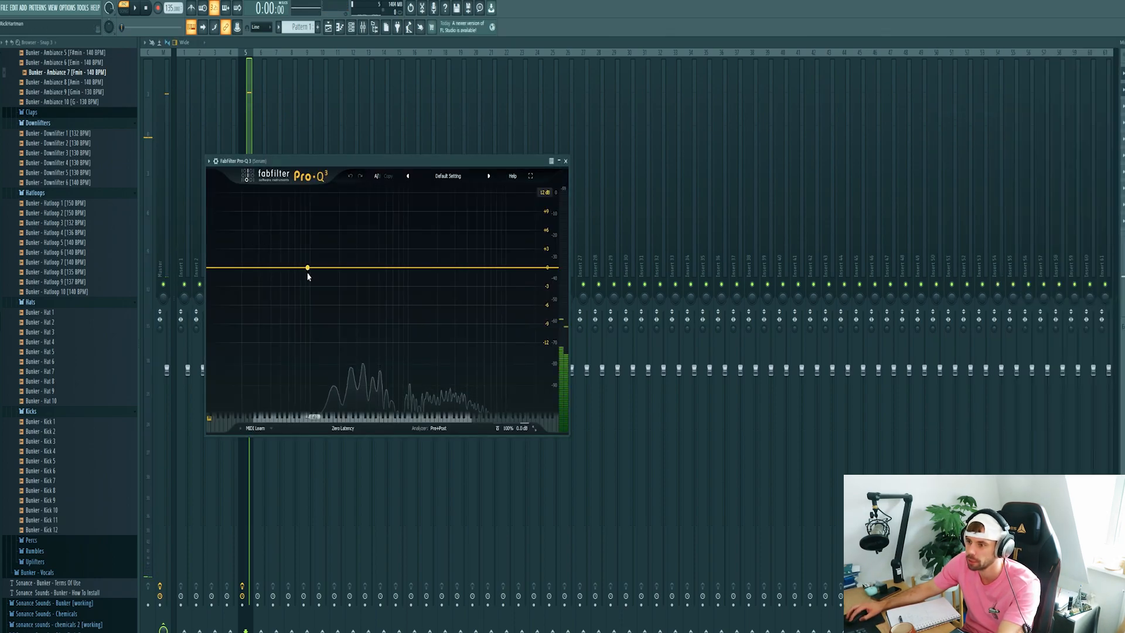
Cut the low end with a Low Cut band and add a narrow dip of about 2 dB near 173 Hz.
{"action": "left_click", "coordinate": [305, 268]}
{"action": "right_click", "coordinate": [306, 269]}
{"action": "mouse_move", "coordinate": [328, 310]}
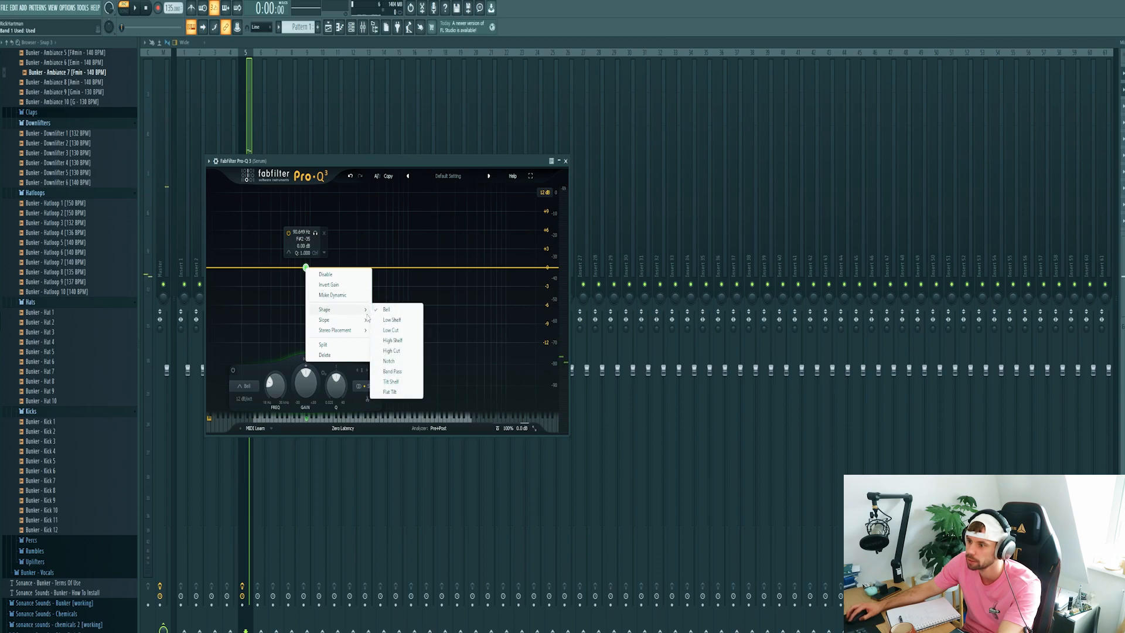
{"action": "left_click", "coordinate": [386, 329]}
{"action": "left_click_drag", "start_coordinate": [306, 268], "coordinate": [333, 287]}
{"action": "scroll", "coordinate": [341, 285], "scroll_direction": "up", "scroll_amount": 6}
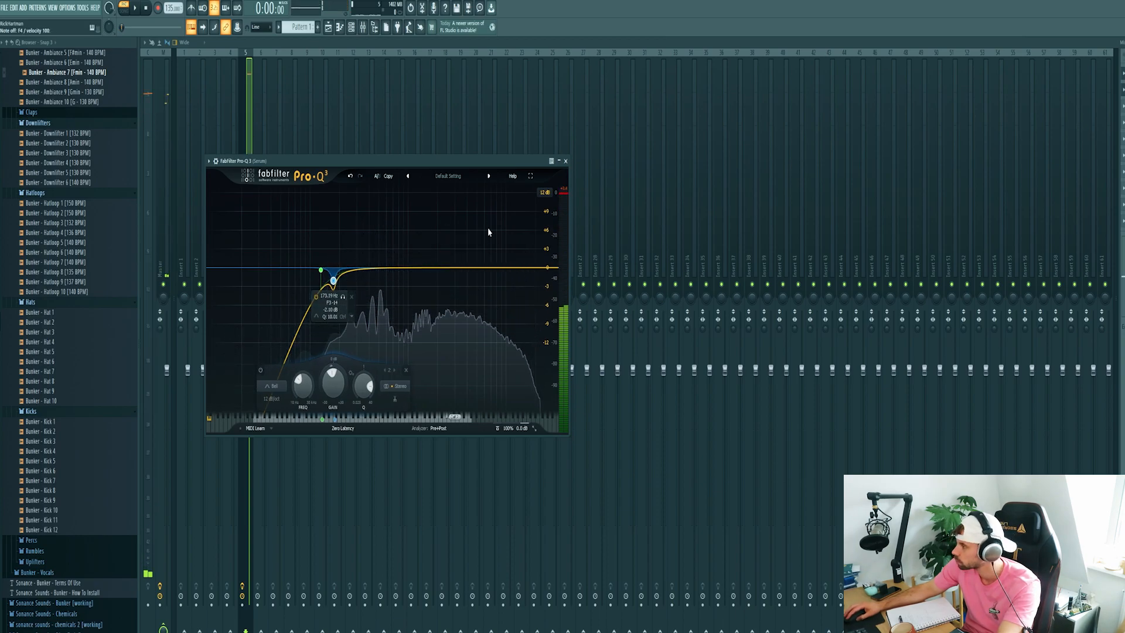
Add H-Delay Stereo to the Serum track's third effect slot and adjust its dry/wet mix and high-pass filter.
{"action": "left_click", "coordinate": [1122, 106]}
{"action": "mouse_move", "coordinate": [1121, 118]}
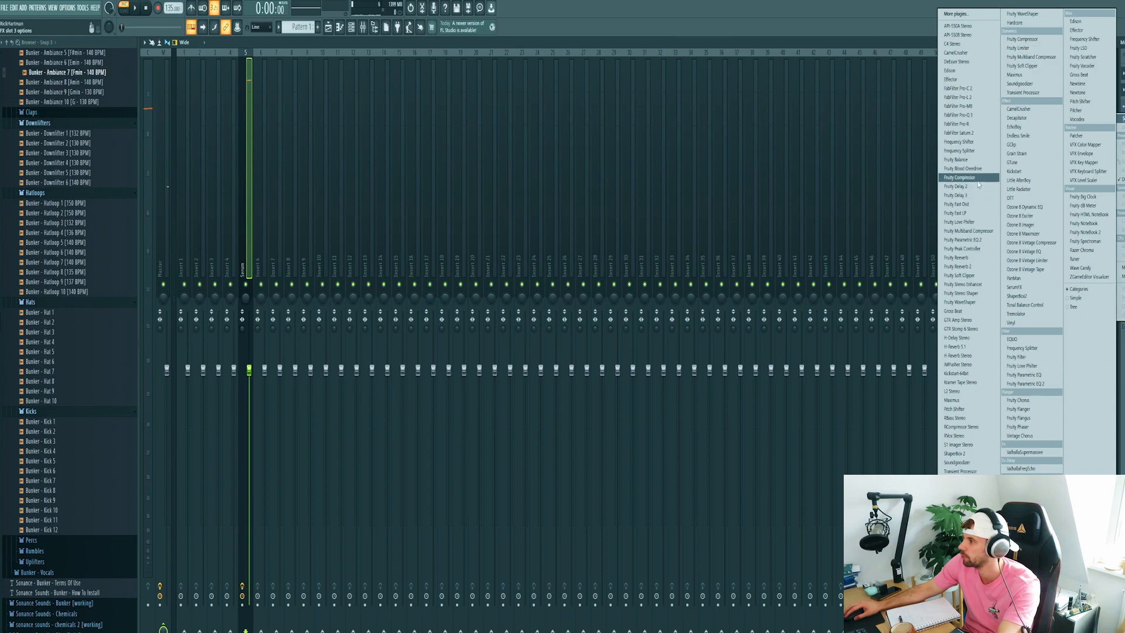
{"action": "left_click", "coordinate": [972, 337]}
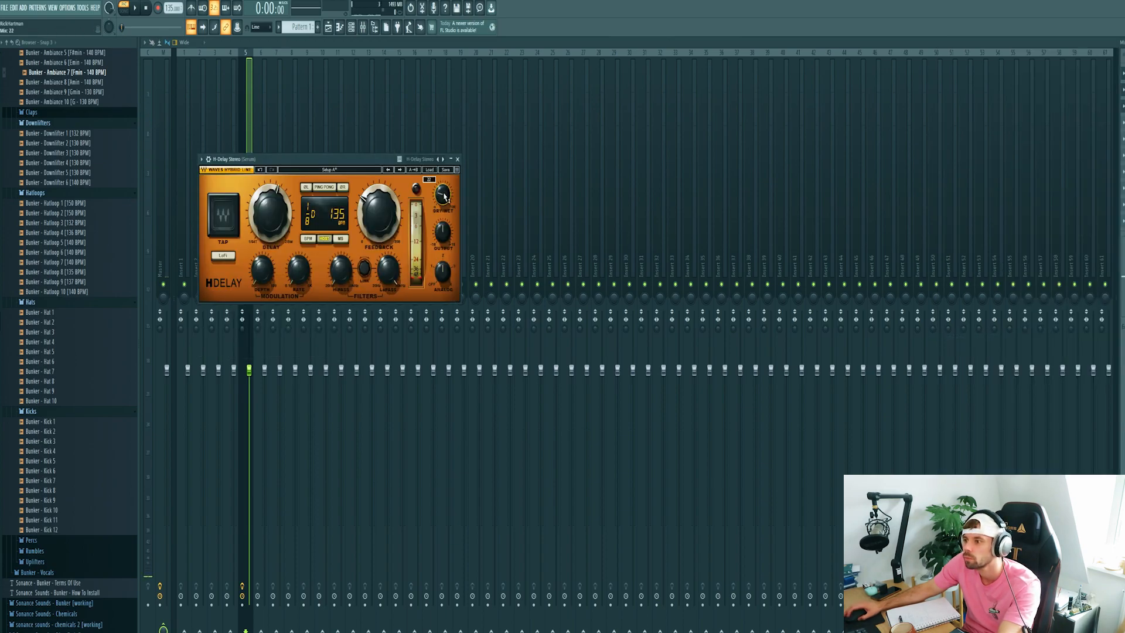
{"action": "left_click_drag", "start_coordinate": [304, 158], "coordinate": [366, 160]}
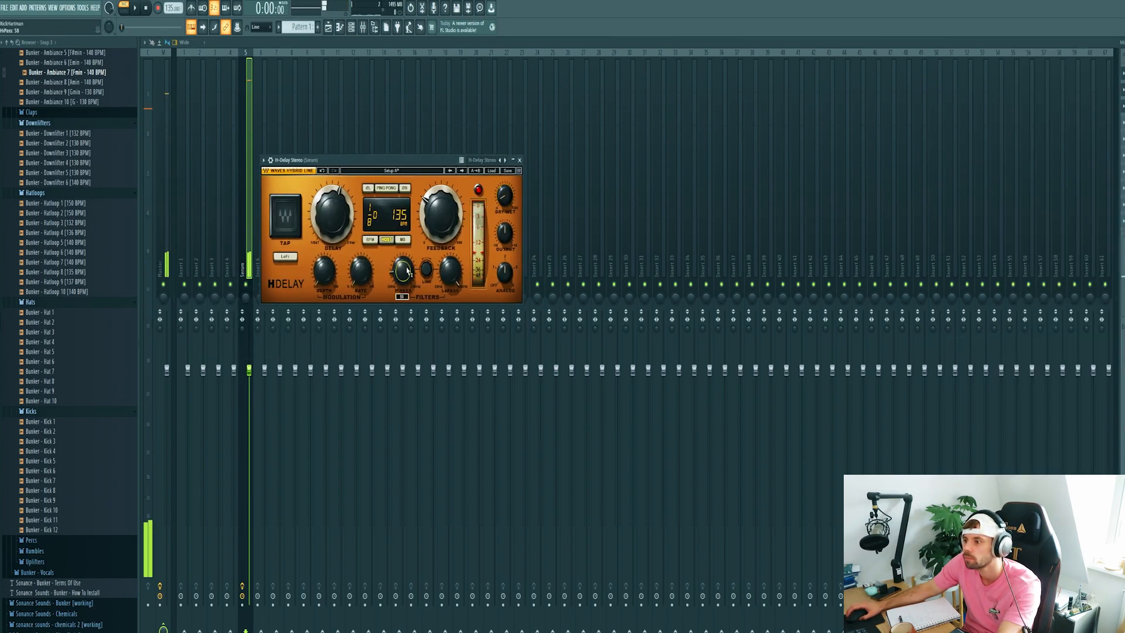
Add the FabFilter Pro-R reverb to the Serum track's fourth effect slot and adjust its mix.
{"action": "left_click", "coordinate": [1122, 123]}
{"action": "mouse_move", "coordinate": [1121, 134]}
{"action": "left_click", "coordinate": [1031, 181]}
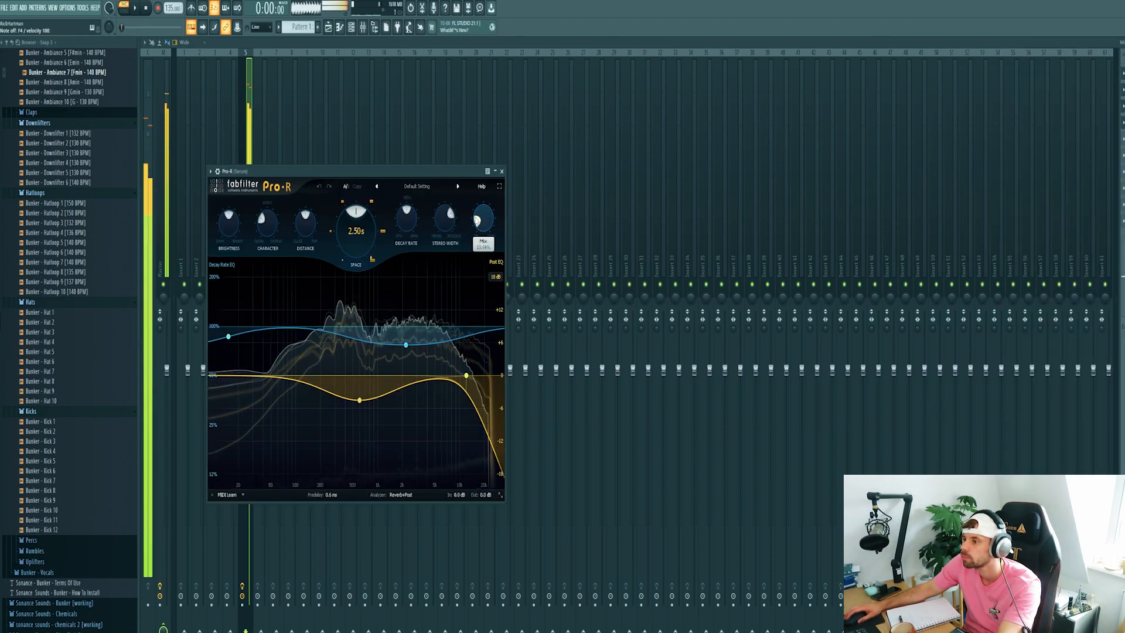
{"action": "left_click_drag", "start_coordinate": [476, 219], "coordinate": [478, 222]}
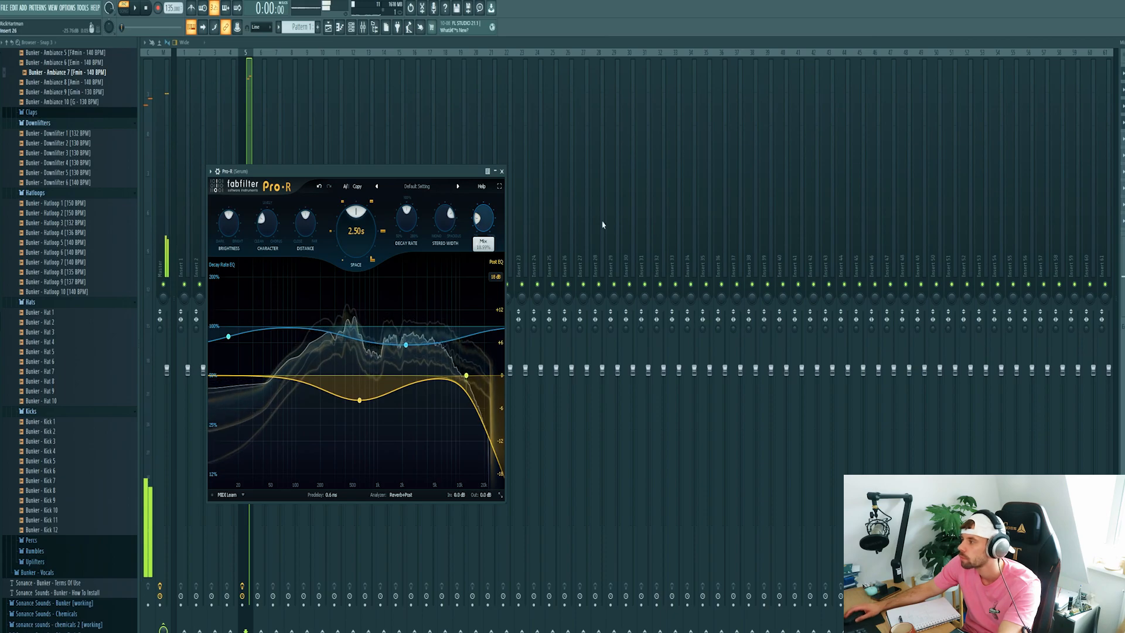
Add Kickstart to the Serum track's last effect slot and play the pattern with the ducking.
{"action": "left_click", "coordinate": [1122, 220]}
{"action": "mouse_move", "coordinate": [1122, 234]}
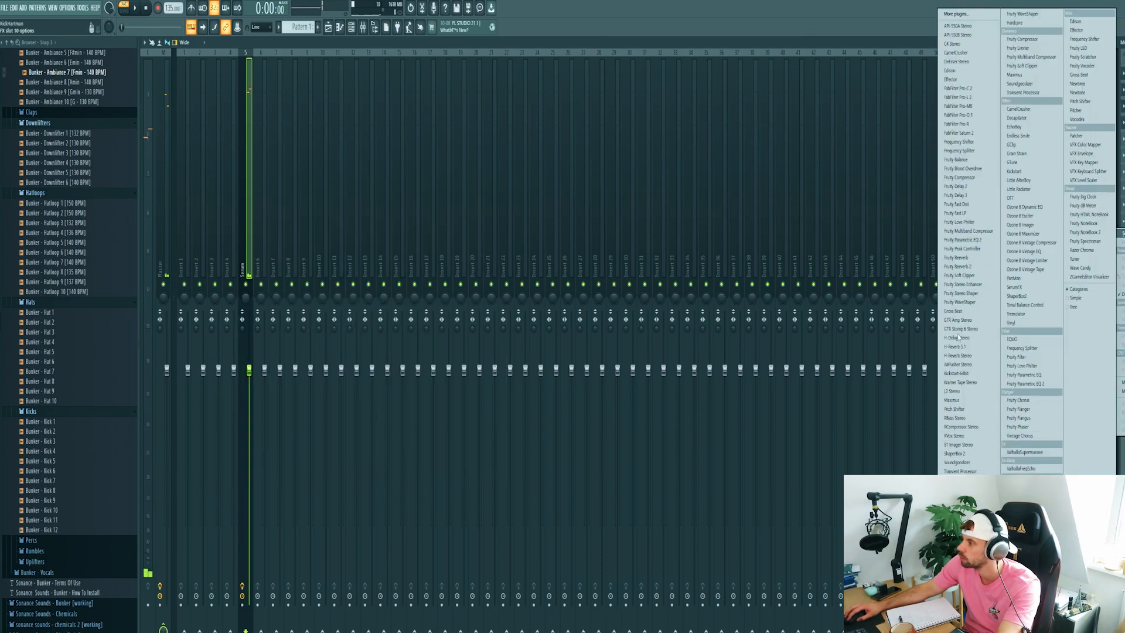
{"action": "left_click", "coordinate": [961, 373]}
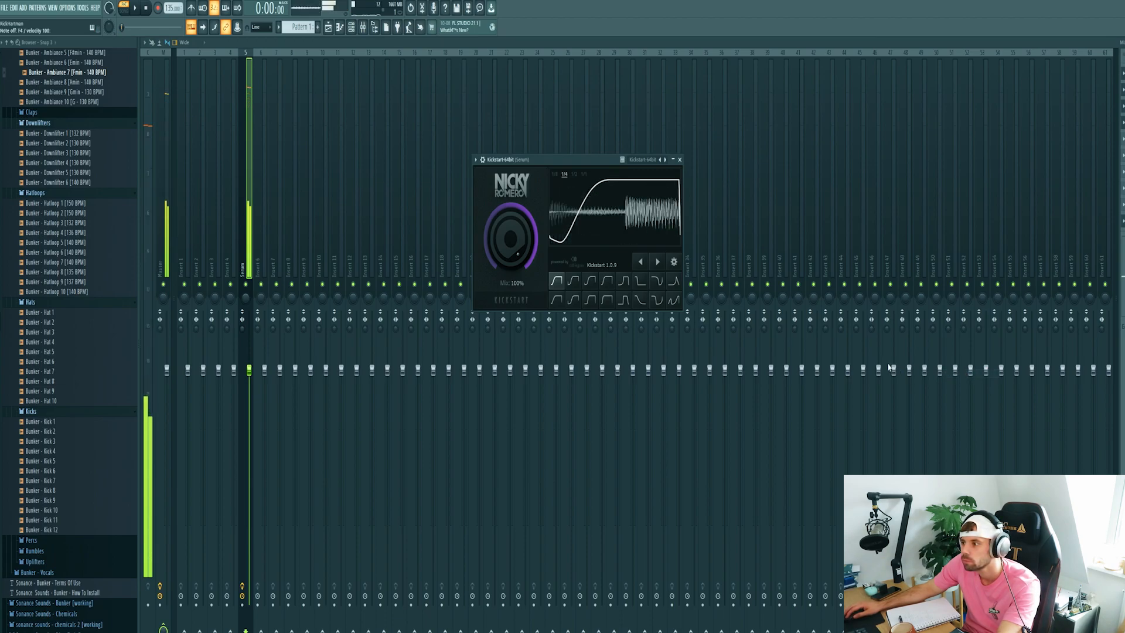
{"action": "key", "text": "space"}
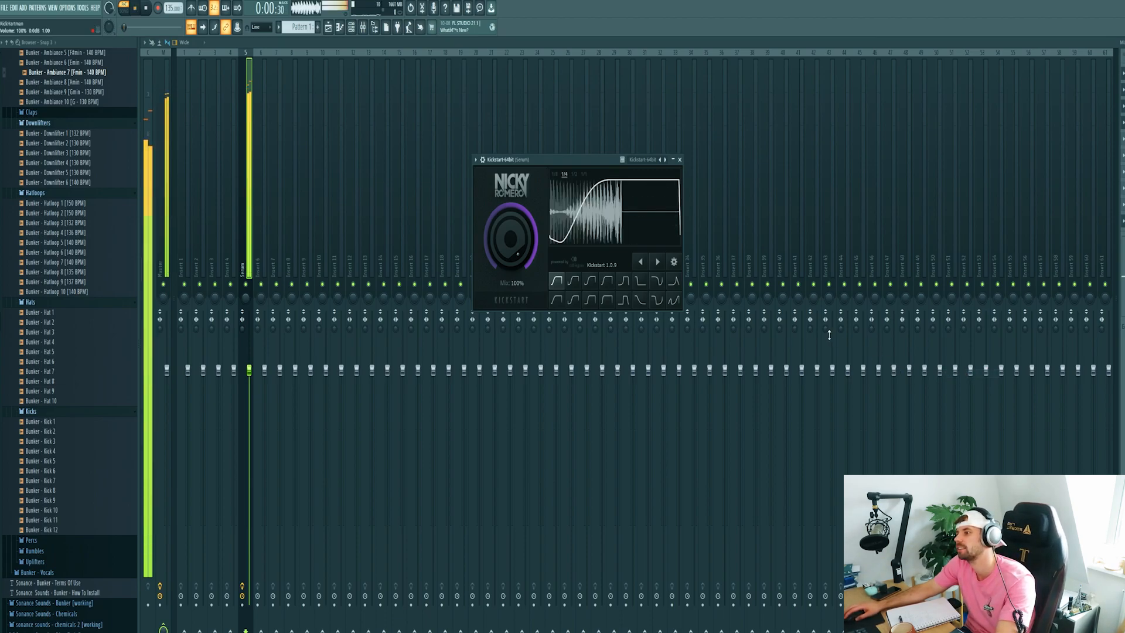
{"action": "key", "text": "space"}
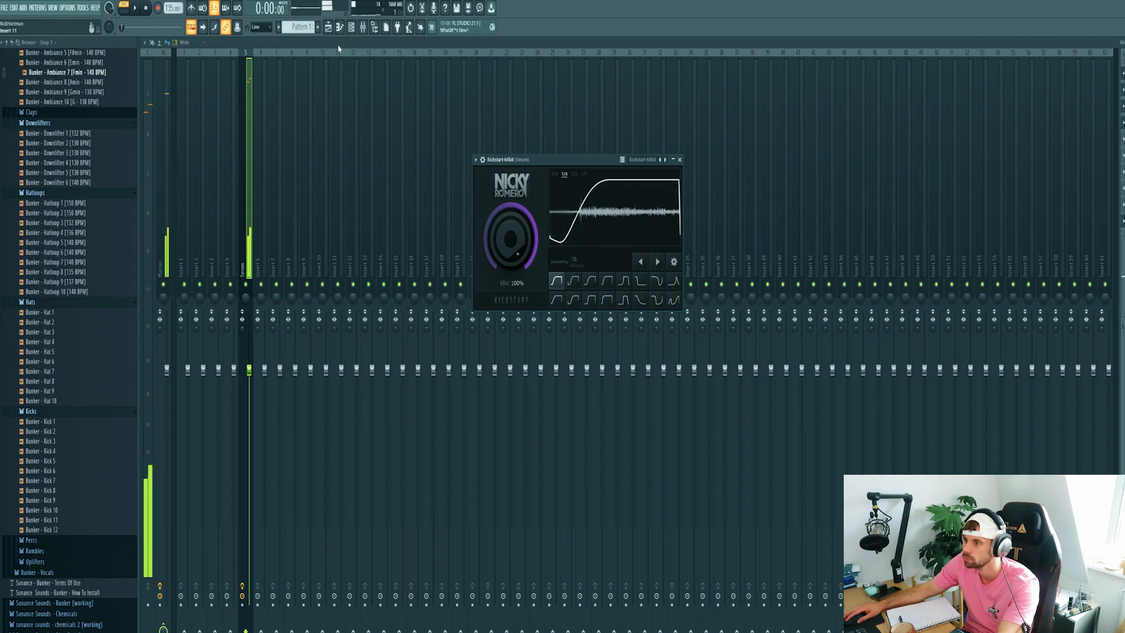
Open the Serum #2 instrument and load the Wub - Again preset from the Sonance Sounds - Bunker bank.
{"action": "left_click", "coordinate": [350, 27]}
{"action": "left_click", "coordinate": [666, 259]}
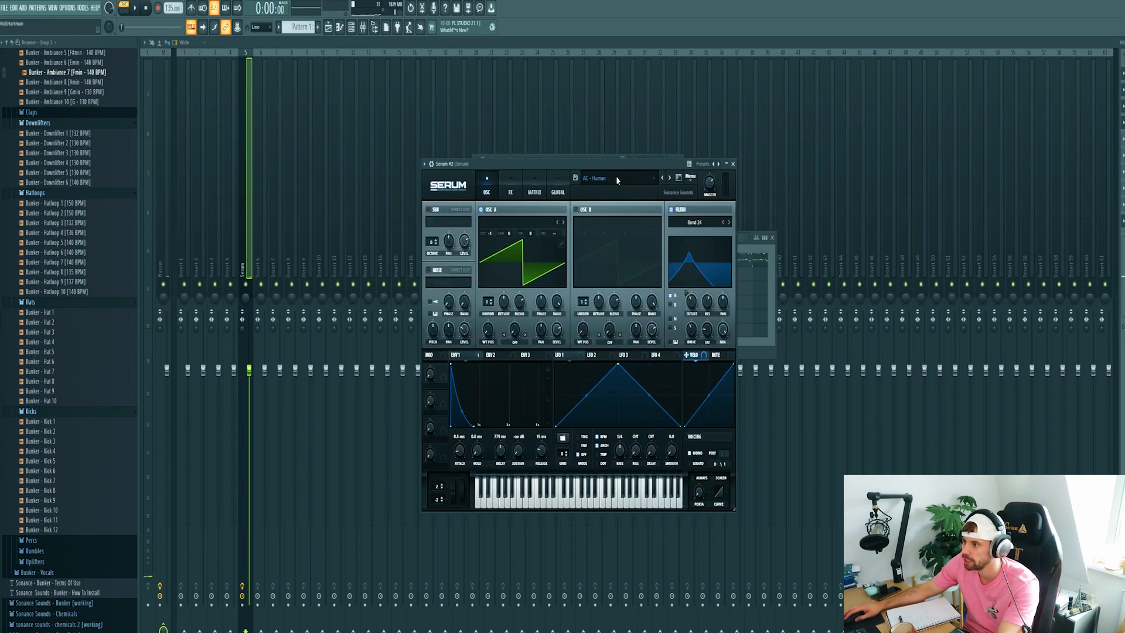
{"action": "left_click", "coordinate": [616, 179]}
{"action": "mouse_move", "coordinate": [638, 456]}
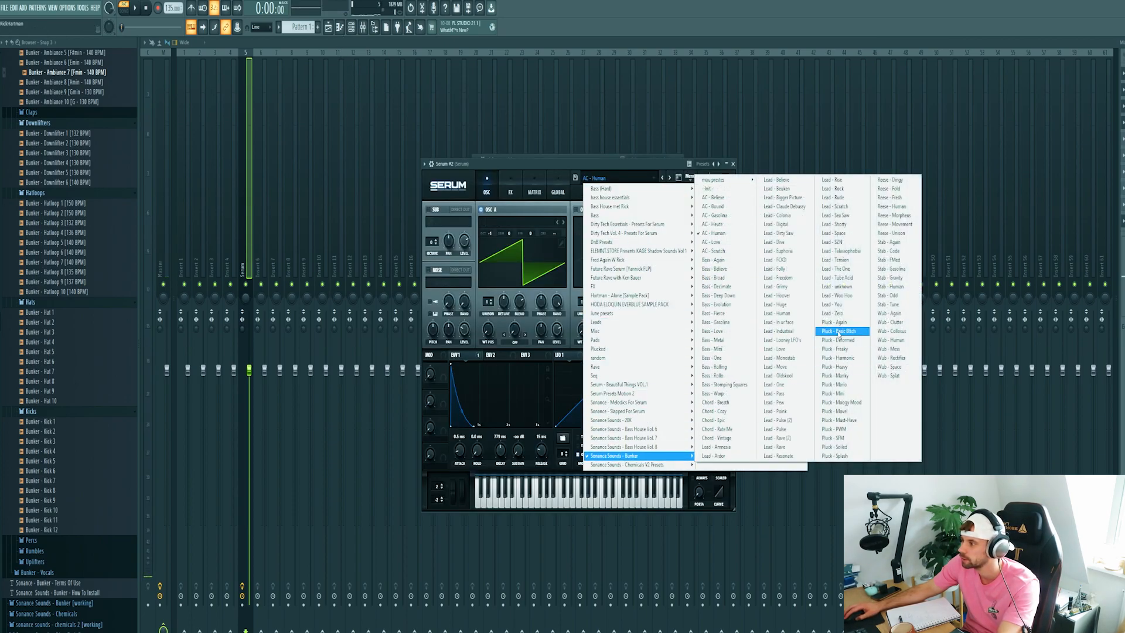
{"action": "left_click", "coordinate": [889, 316]}
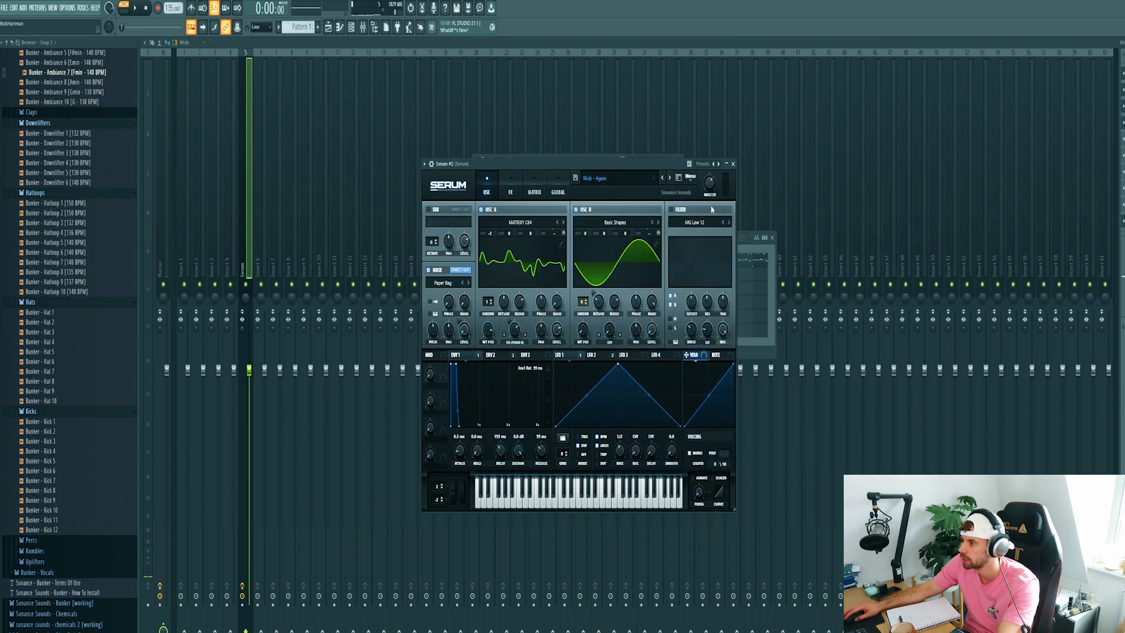
Audition the following wub presets one by one and load Wub - Human.
{"action": "left_click", "coordinate": [669, 179]}
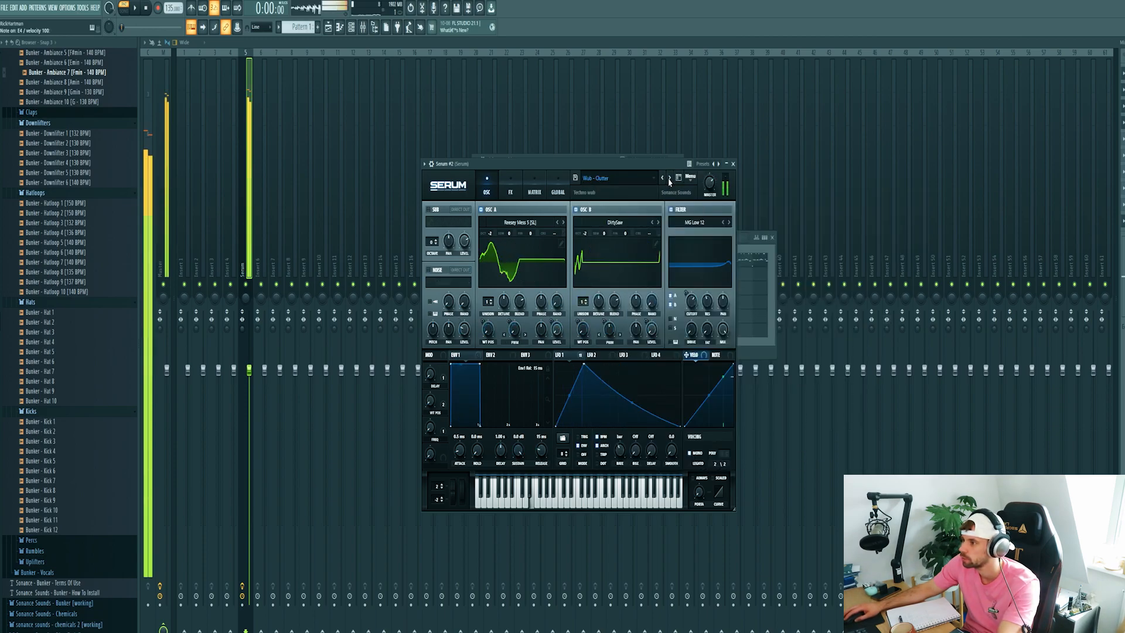
{"action": "left_click", "coordinate": [669, 180]}
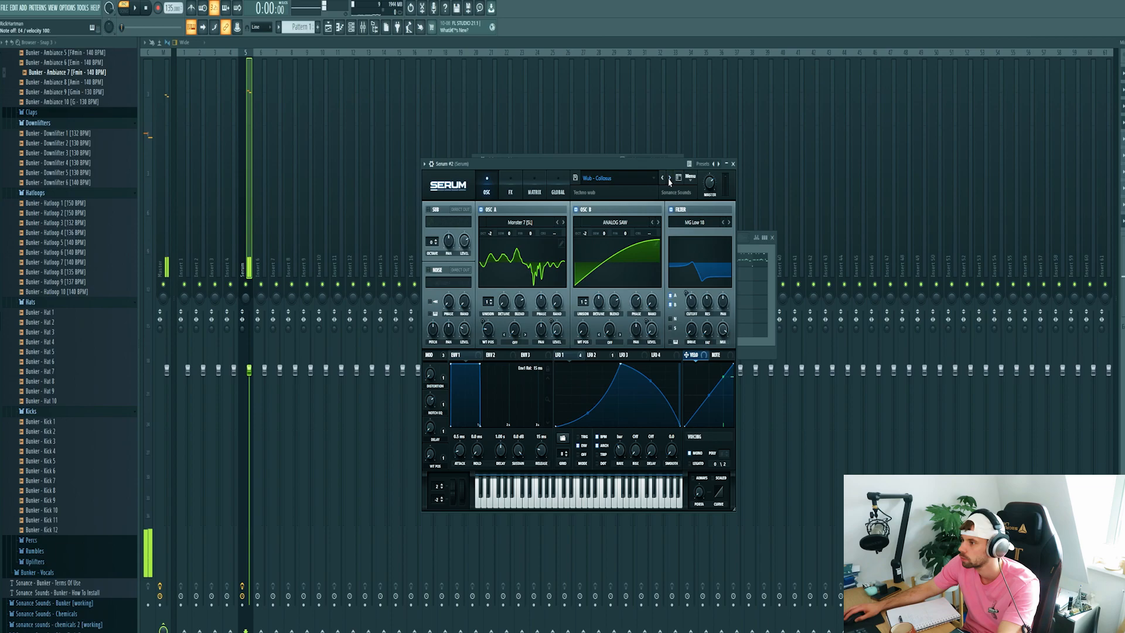
{"action": "left_click", "coordinate": [669, 179]}
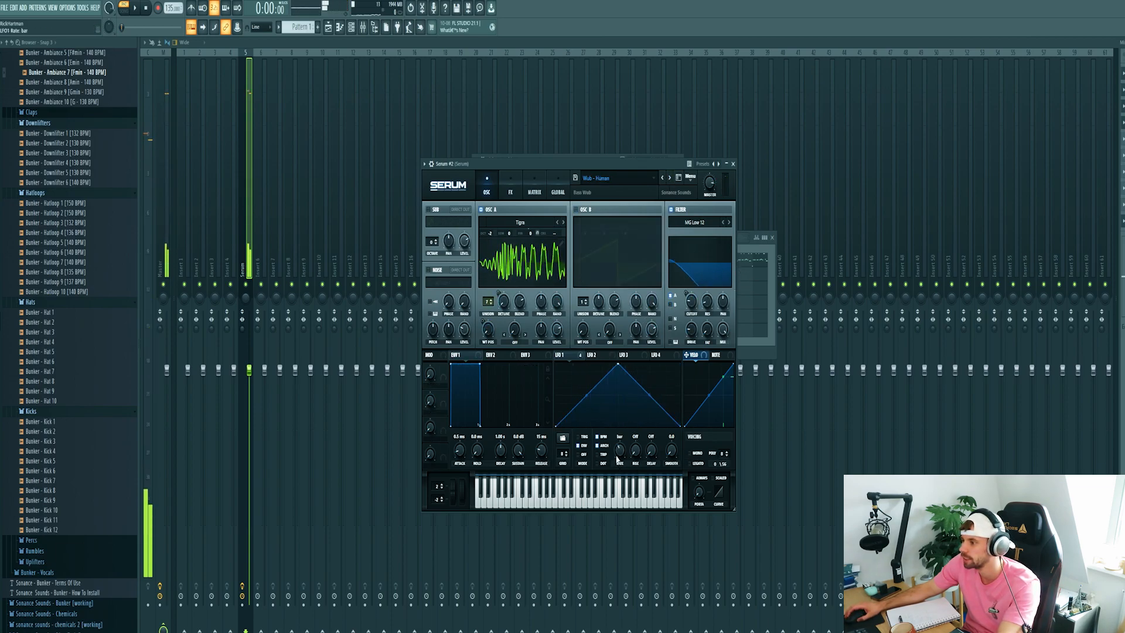
Arrange two consecutive Pattern 1 clips on Track 3 from bar 17 and play them back.
{"action": "left_click", "coordinate": [770, 287]}
{"action": "left_click", "coordinate": [749, 261]}
{"action": "left_click", "coordinate": [681, 286]}
{"action": "left_click_drag", "start_coordinate": [697, 284], "coordinate": [853, 284]}
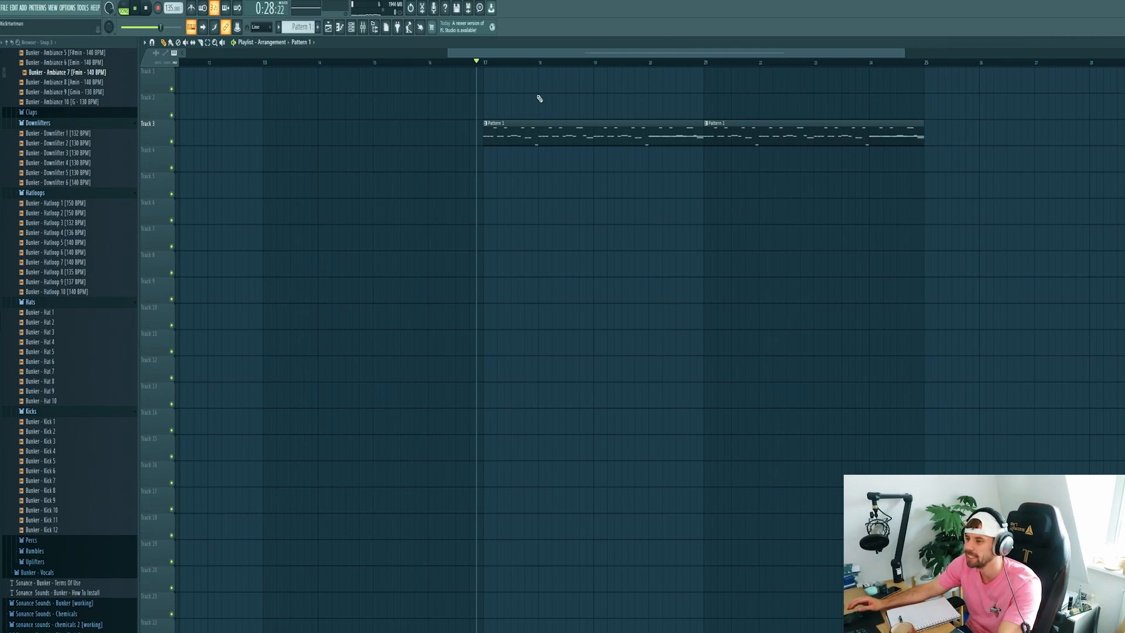
{"action": "key", "text": "space"}
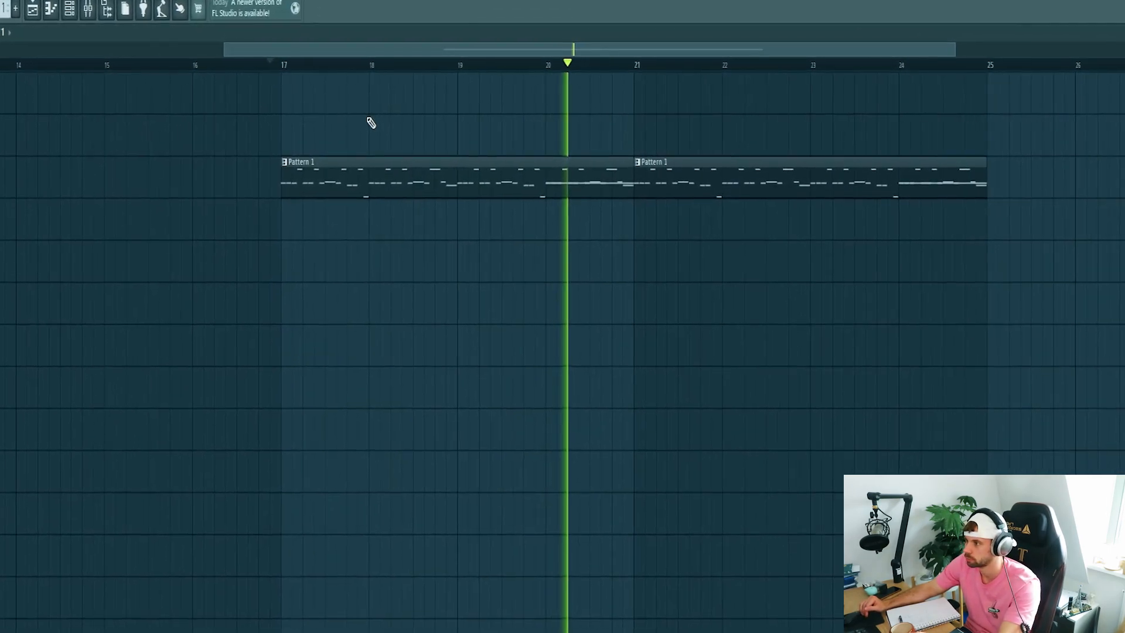
{"action": "key", "text": "space"}
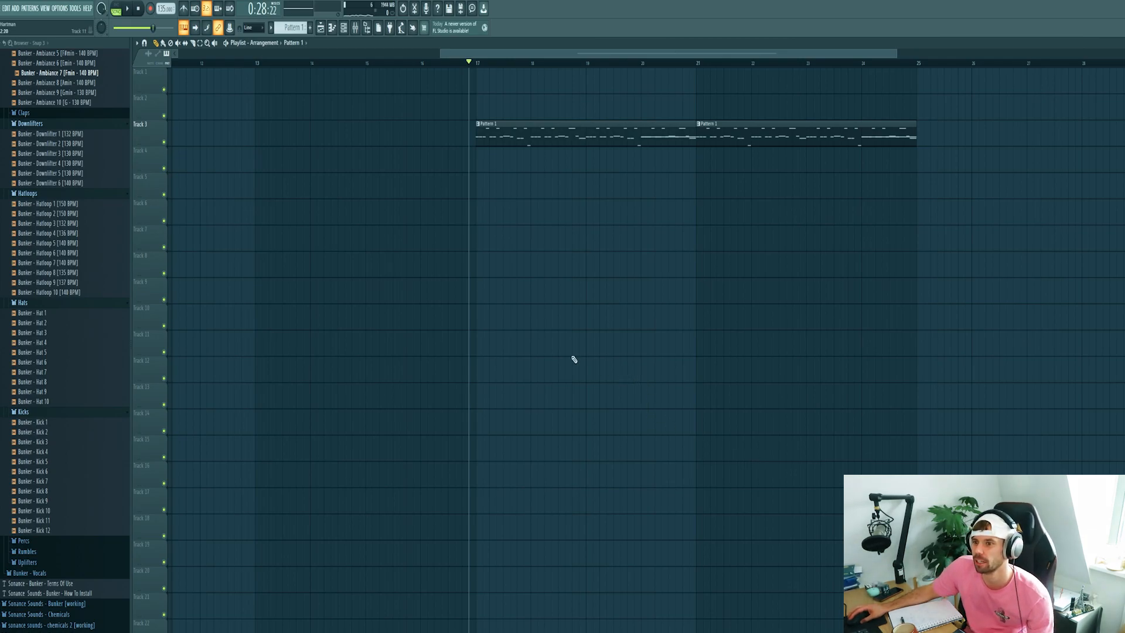
Place the Bunker - Kick 4 sample on Track 5 at bar 17 and adjust its time-stretching pitch with the mode on Auto.
{"action": "left_click", "coordinate": [39, 453]}
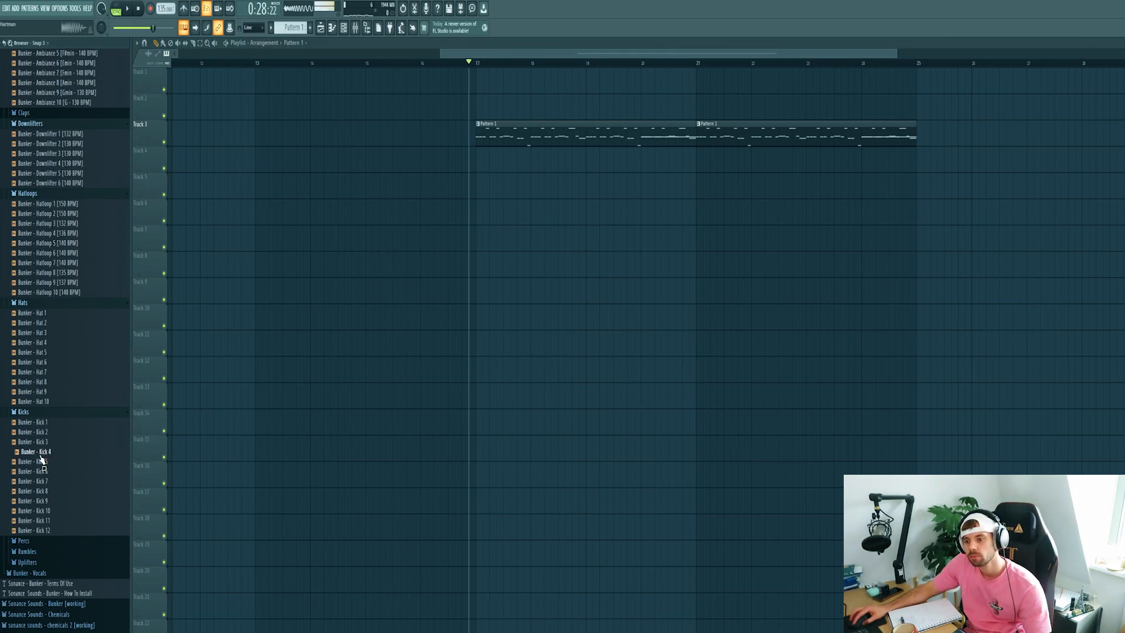
{"action": "left_click_drag", "start_coordinate": [43, 458], "coordinate": [487, 202]}
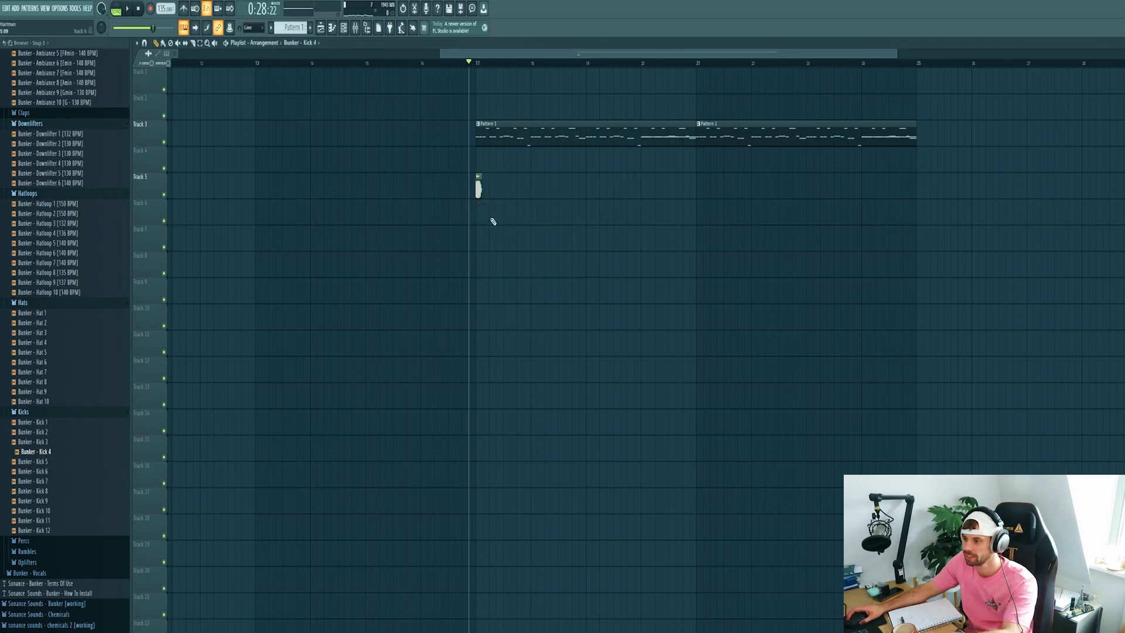
{"action": "scroll", "coordinate": [492, 219], "scroll_direction": "up", "scroll_amount": 4}
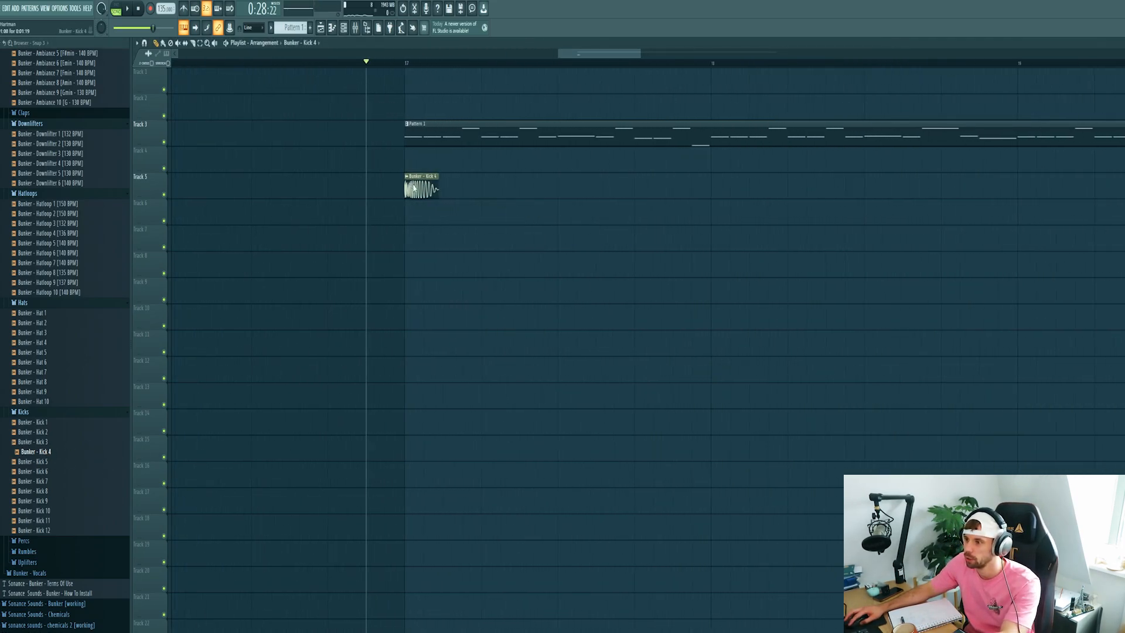
{"action": "double_click", "coordinate": [414, 187]}
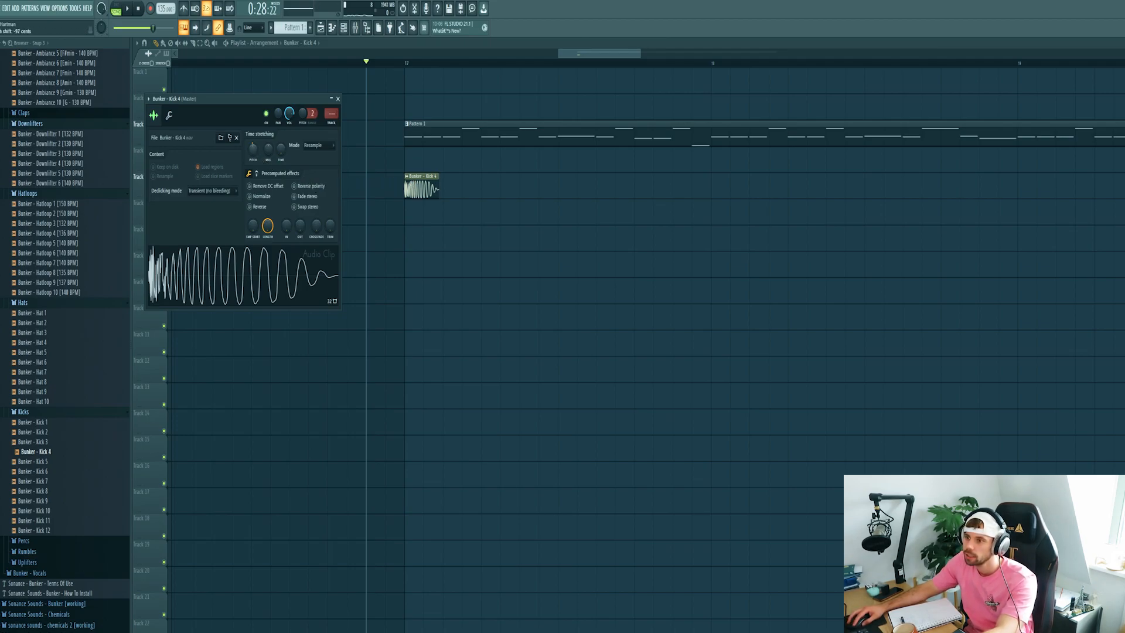
{"action": "left_click_drag", "start_coordinate": [253, 148], "coordinate": [254, 155]}
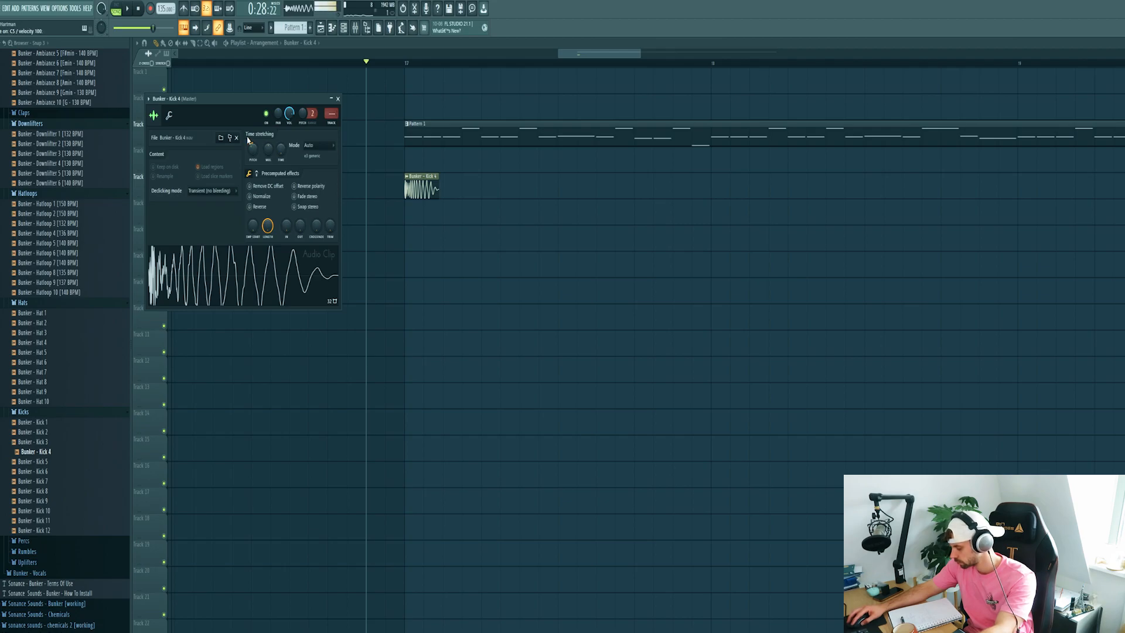
Repeat the kick on every beat of bar 17, then loop that bar and solo Track 5 for playback.
{"action": "left_click", "coordinate": [481, 188]}
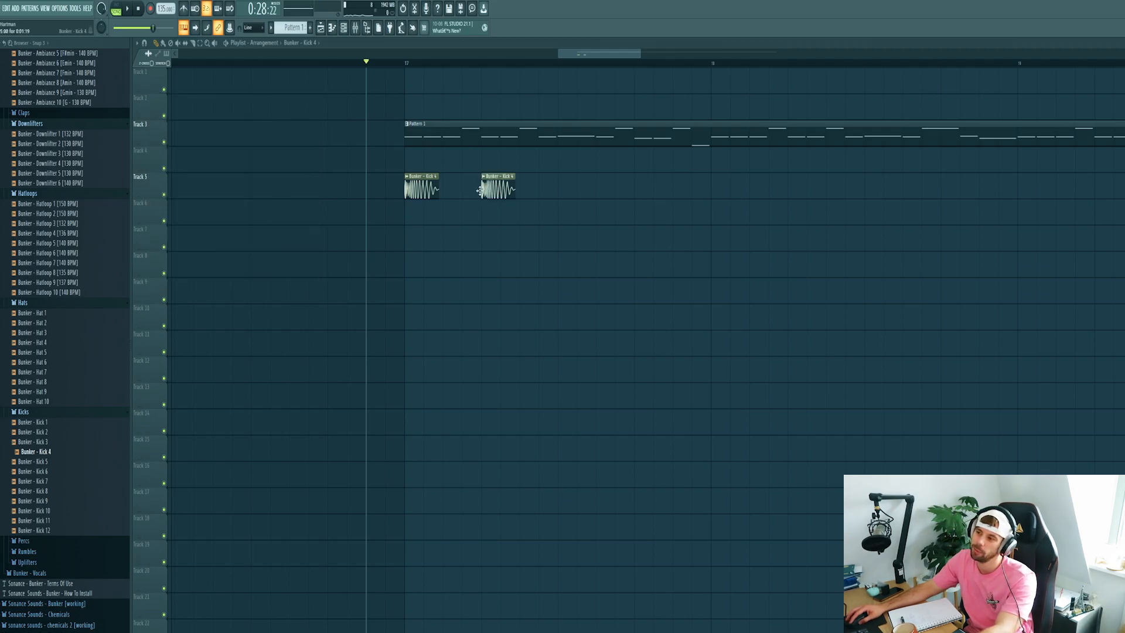
{"action": "left_click_drag", "start_coordinate": [723, 78], "coordinate": [415, 75]}
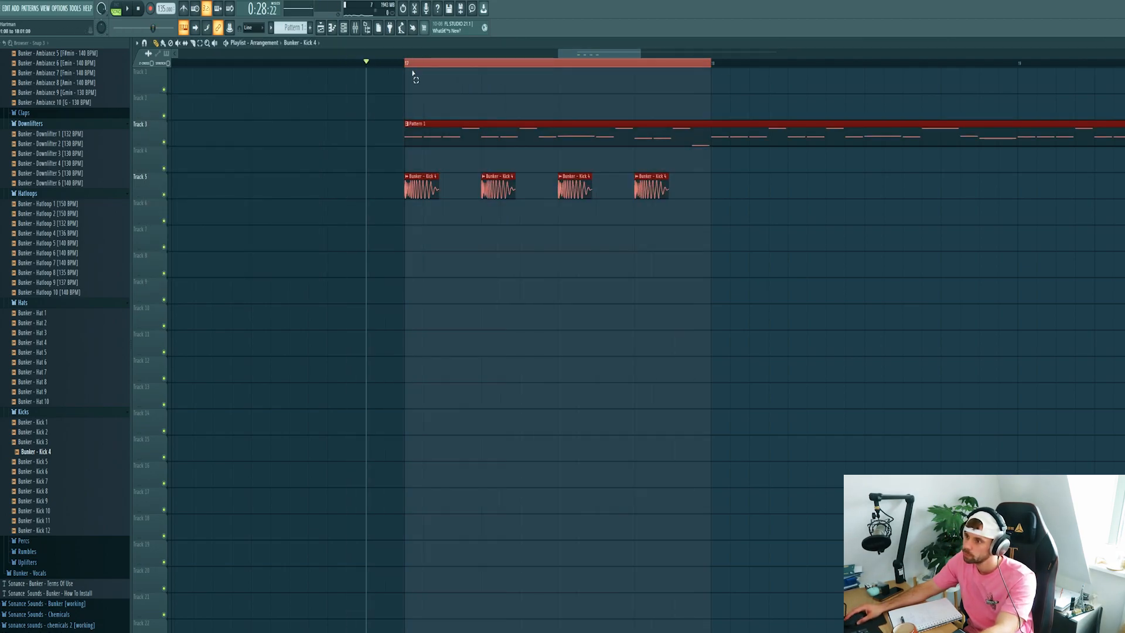
{"action": "left_click", "coordinate": [164, 195], "text": "ctrl"}
{"action": "key", "text": "space"}
{"action": "key", "text": "space"}
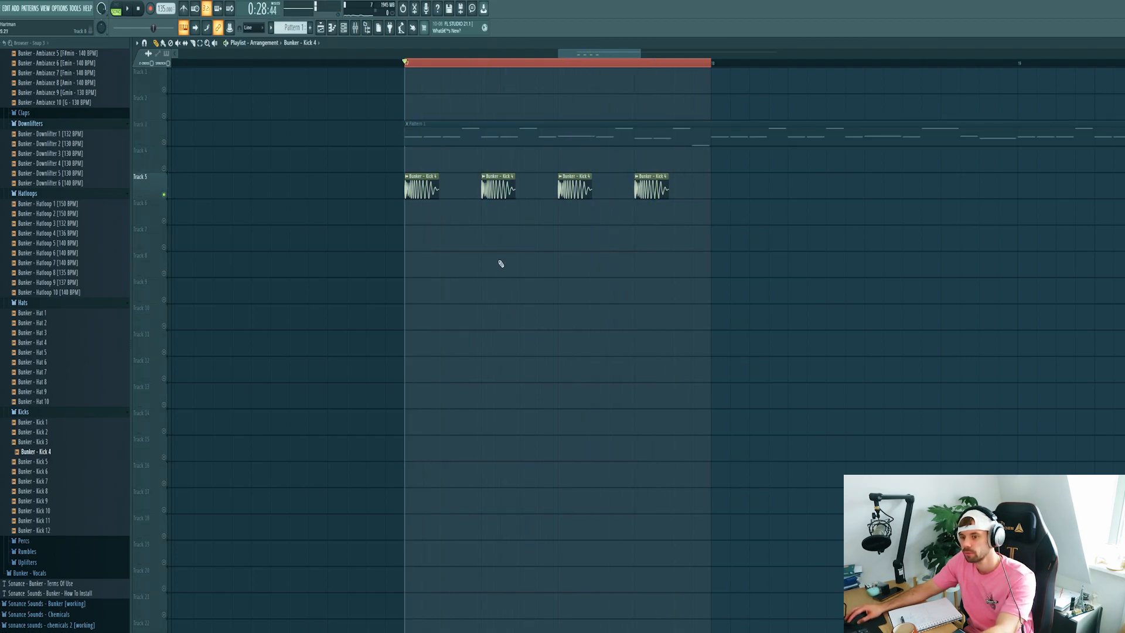
Audition the Bunker rumble samples in the Rumbles folder.
{"action": "left_click", "coordinate": [45, 414]}
{"action": "left_click", "coordinate": [43, 434]}
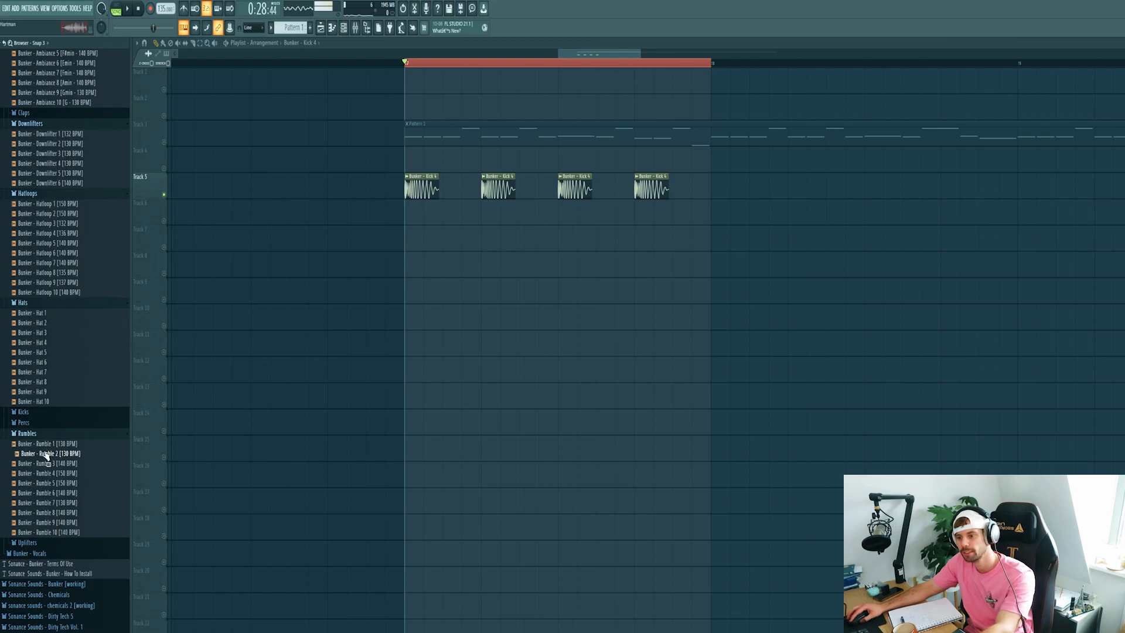
{"action": "left_click", "coordinate": [68, 485]}
{"action": "left_click", "coordinate": [67, 504]}
{"action": "left_click", "coordinate": [66, 522]}
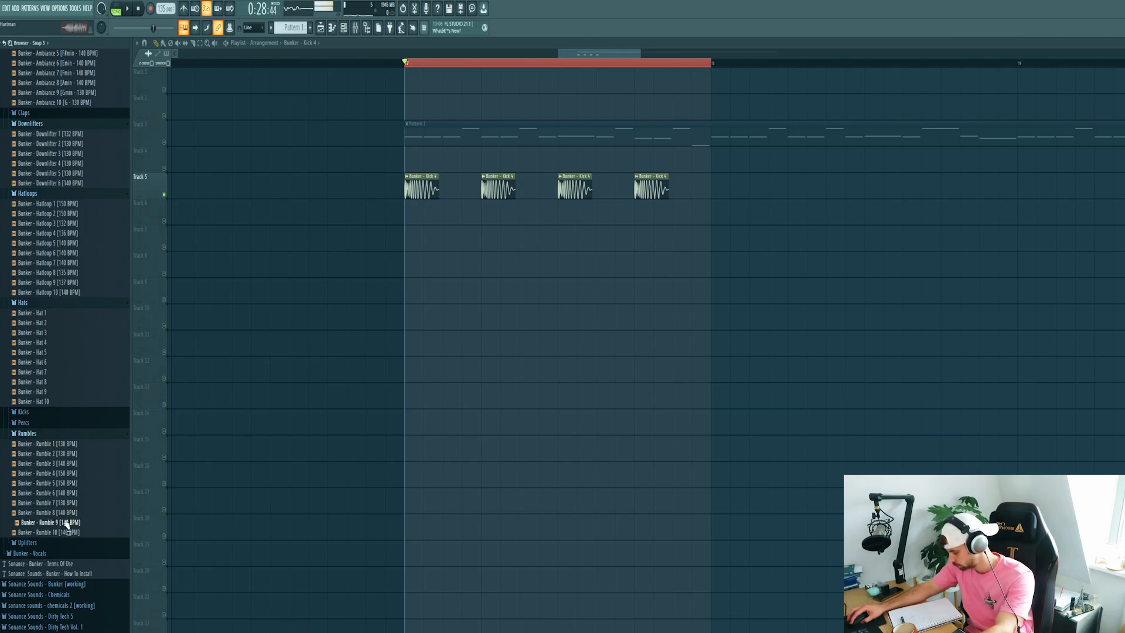
Place Bunker - Rumble 9 on Track 6, fit it to the project tempo as a 140 BPM sample, and repeat it on each beat of bar 17.
{"action": "left_click_drag", "start_coordinate": [68, 530], "coordinate": [408, 210]}
{"action": "left_click", "coordinate": [407, 202]}
{"action": "left_click", "coordinate": [468, 264]}
{"action": "left_click", "coordinate": [591, 415]}
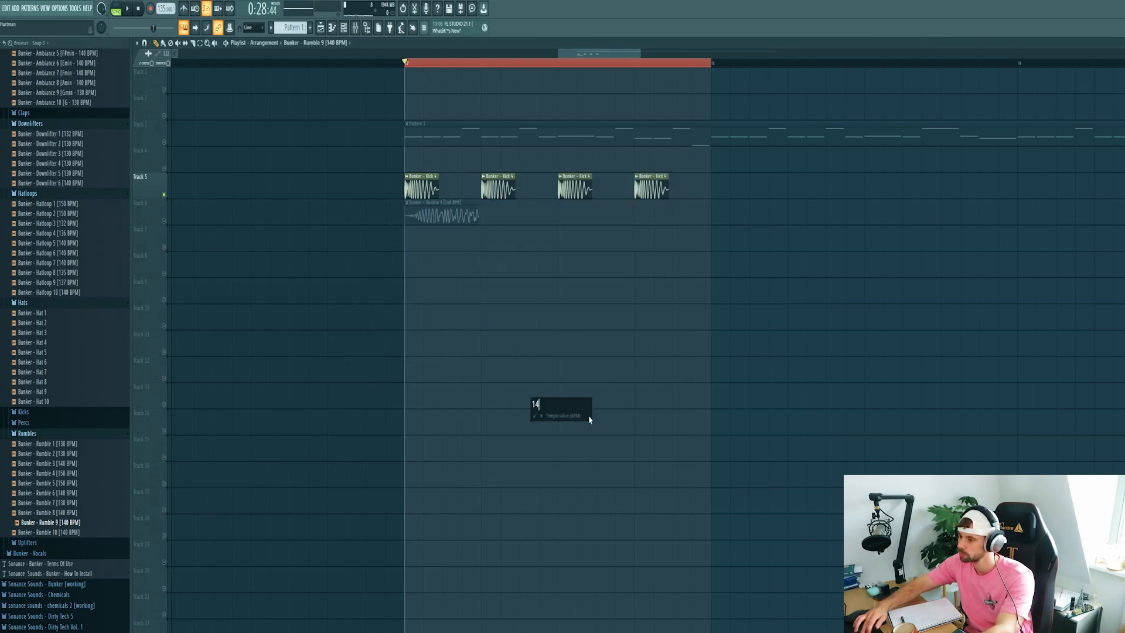
{"action": "key", "text": "space"}
Route the rumble to its own mixer track, lower its level, and add RBass and FabFilter Pro-Q 3.
{"action": "double_click", "coordinate": [467, 215]}
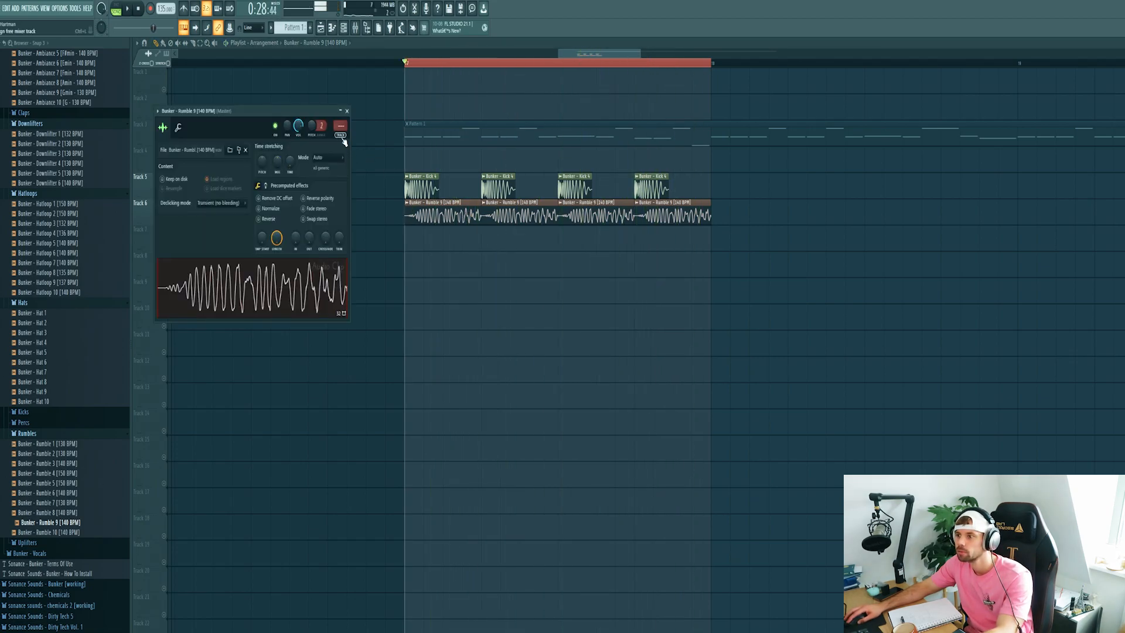
{"action": "key", "text": "ctrl+l"}
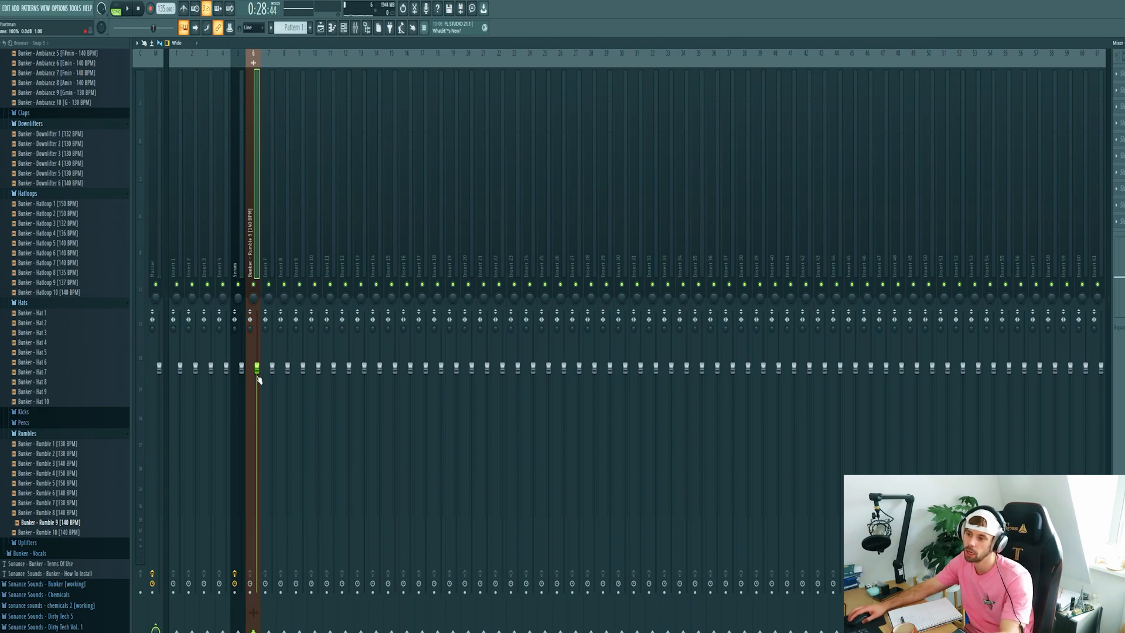
{"action": "left_click", "coordinate": [1116, 69]}
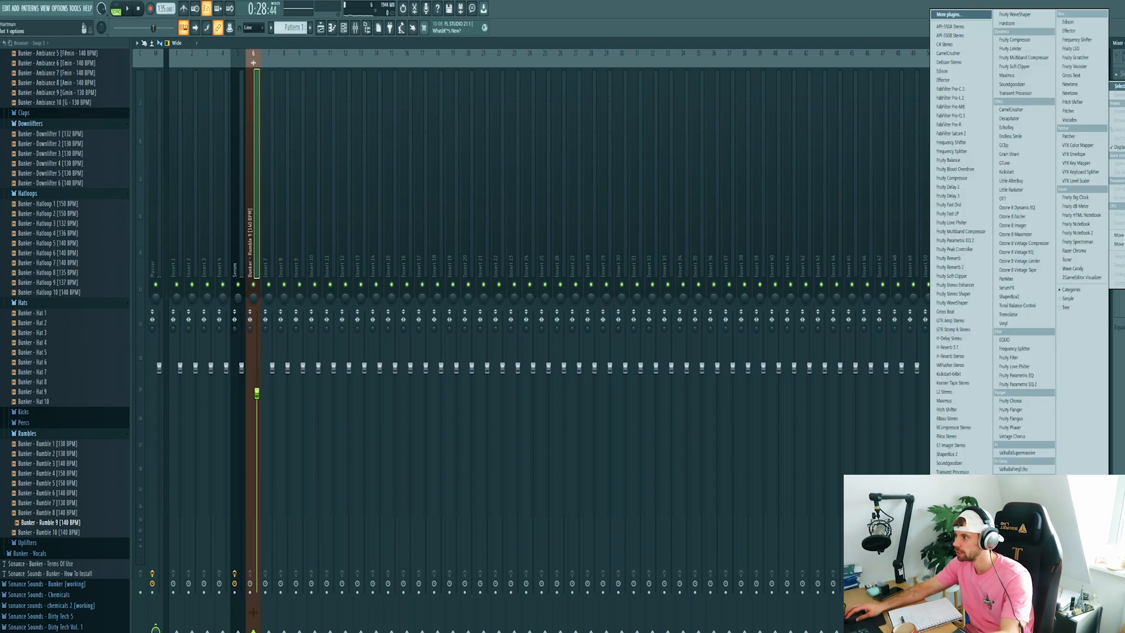
{"action": "left_click", "coordinate": [950, 116]}
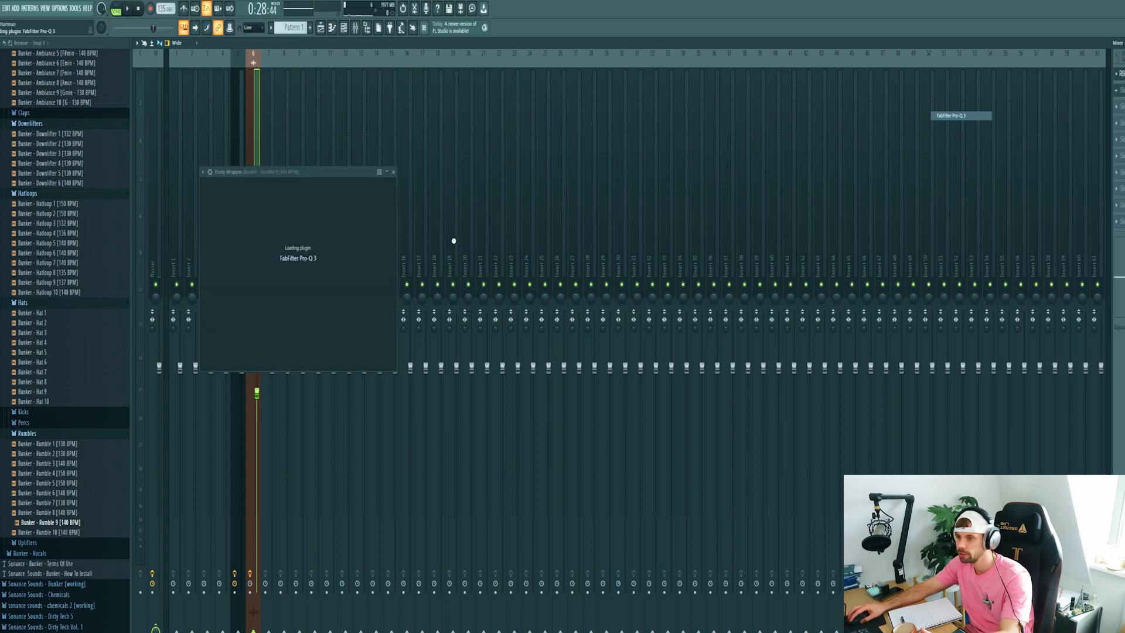
Set the rumble's RBass frequency to 44 and its intensity to about -23 while listening to the loop.
{"action": "double_click", "coordinate": [253, 277]}
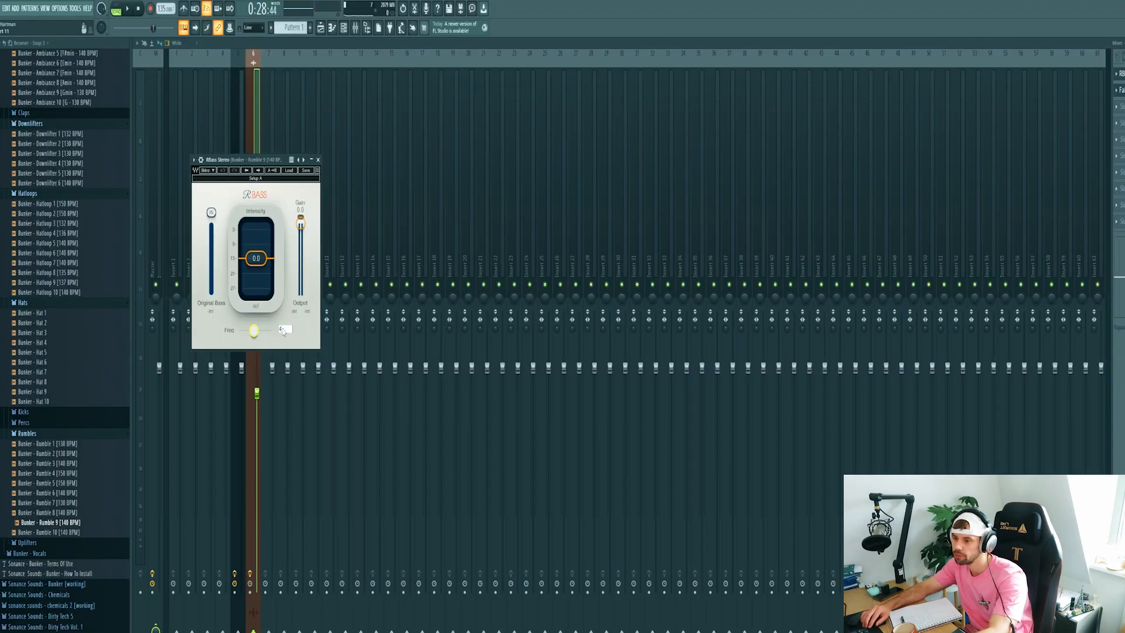
{"action": "scroll", "coordinate": [283, 331], "scroll_direction": "down", "scroll_amount": 3}
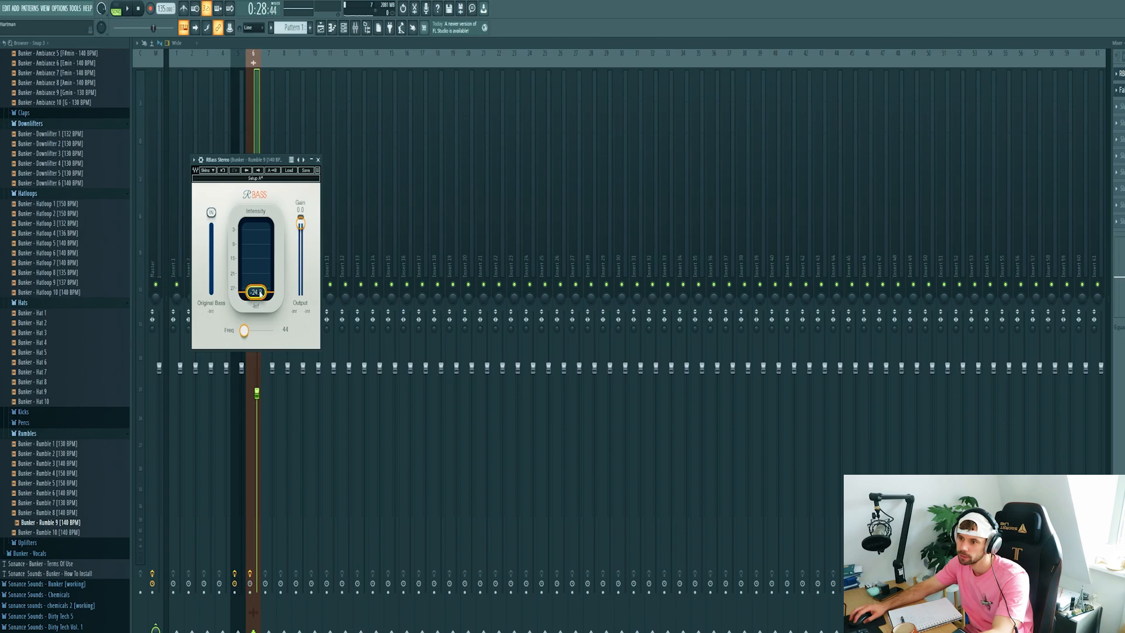
{"action": "key", "text": "space"}
{"action": "mouse_move", "coordinate": [260, 293]}
{"action": "left_mouse_down"}
{"action": "mouse_move", "coordinate": [259, 261]}
{"action": "mouse_move", "coordinate": [260, 285]}
{"action": "left_mouse_up"}
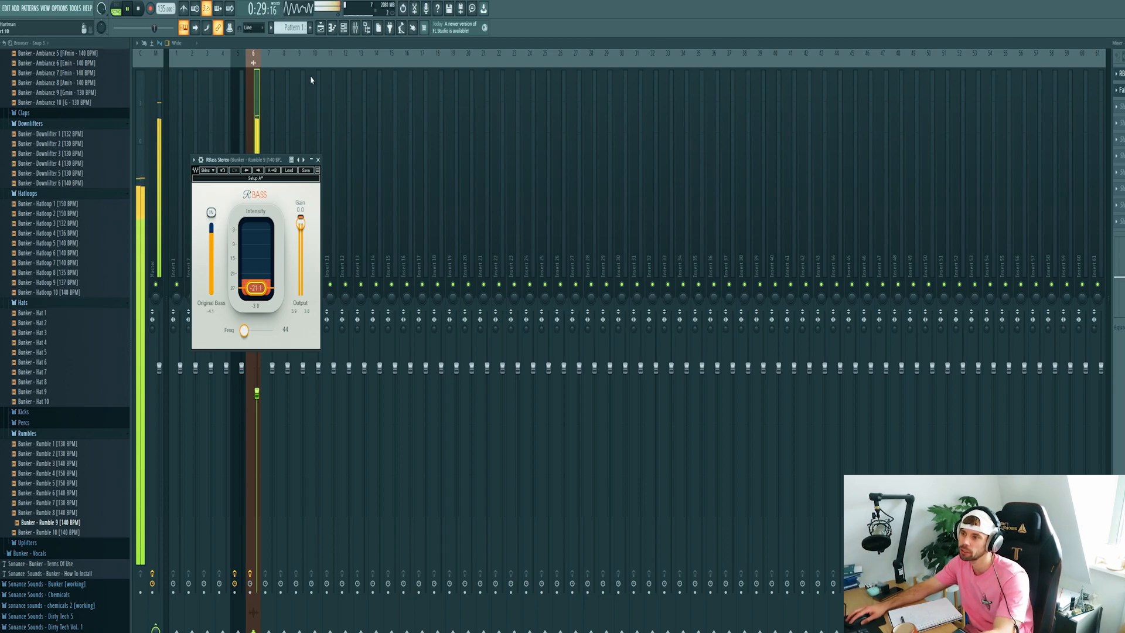
{"action": "key", "text": "F5"}
{"action": "key", "text": "space"}
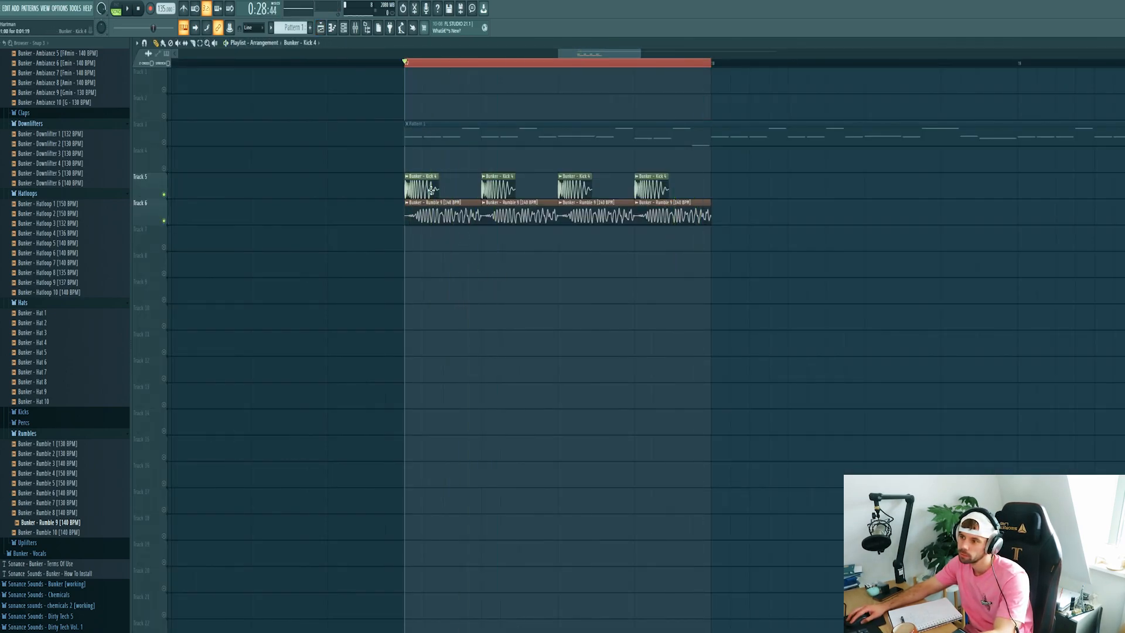
Collapse the unneeded Bunker sample folders and preview Bunker - Hatloop 1.
{"action": "scroll", "coordinate": [50, 386], "scroll_direction": "up", "scroll_amount": 10}
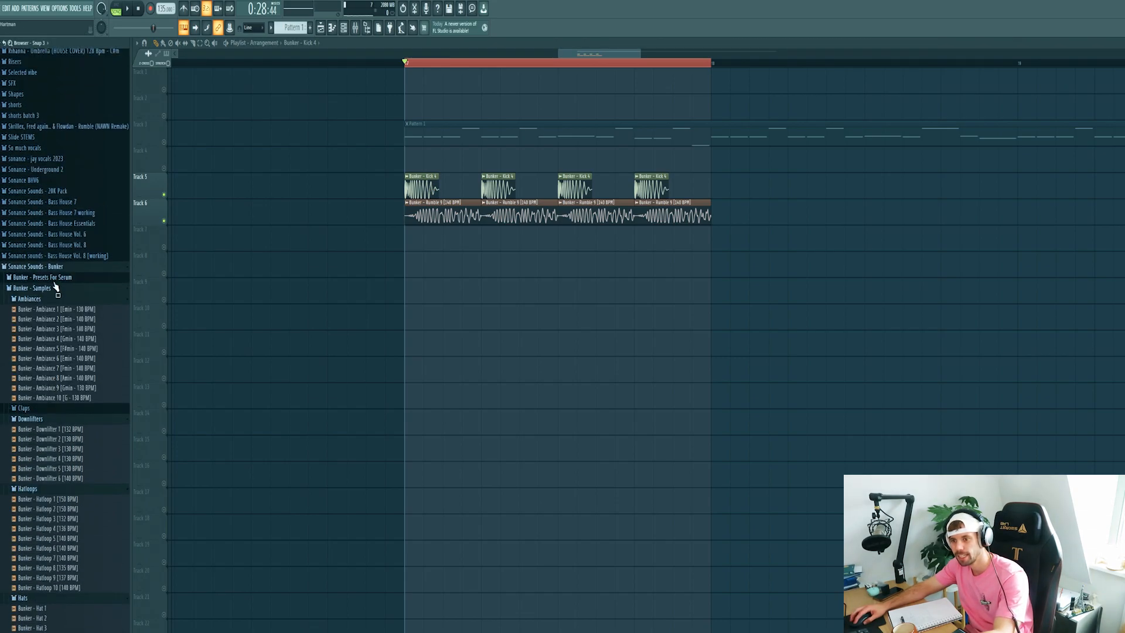
{"action": "left_click", "coordinate": [50, 299]}
{"action": "left_click", "coordinate": [35, 321]}
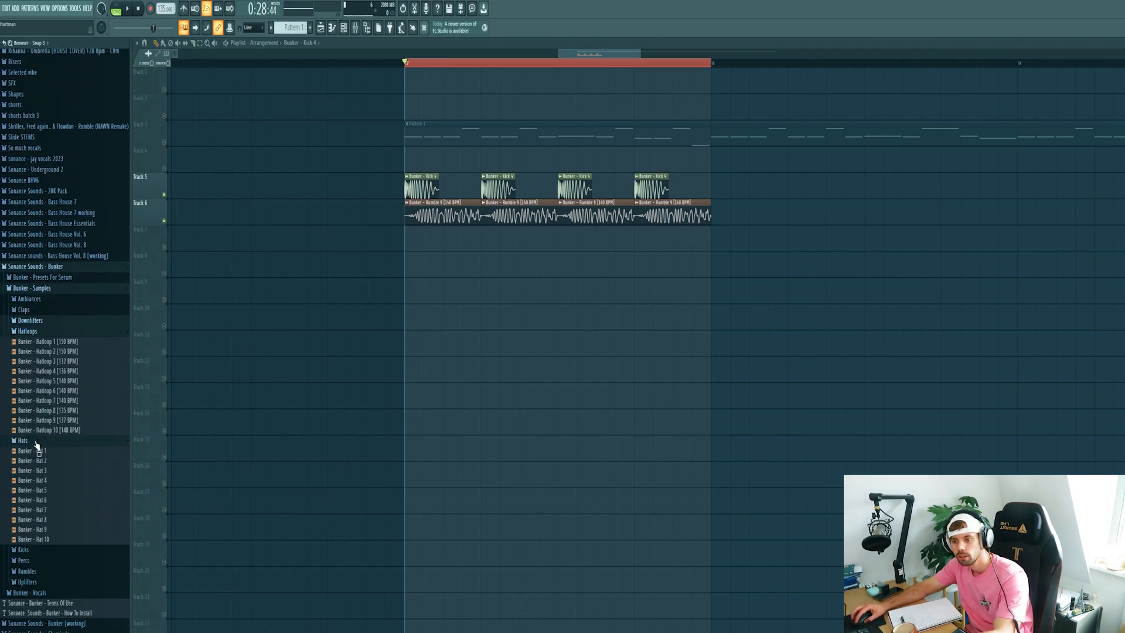
{"action": "left_click", "coordinate": [35, 441]}
{"action": "left_click", "coordinate": [47, 343]}
Place Bunker - Hatloop 1 on Track 7 at bar 17 and fit it to the project tempo.
{"action": "left_click_drag", "start_coordinate": [48, 349], "coordinate": [412, 260]}
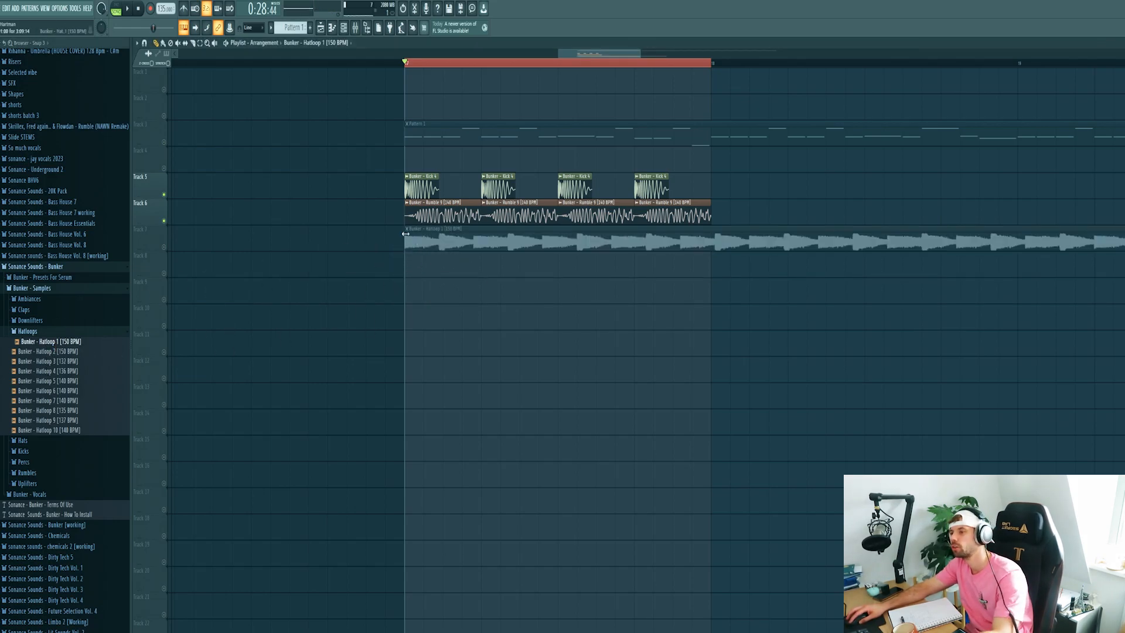
{"action": "left_click", "coordinate": [408, 235]}
{"action": "left_click", "coordinate": [474, 291]}
{"action": "left_click", "coordinate": [588, 346]}
Lower the hatloop's mixer fader and add Kickstart to the last effect slot of its track.
{"action": "key", "text": "F9"}
{"action": "scroll", "coordinate": [288, 373], "scroll_direction": "down", "scroll_amount": 4}
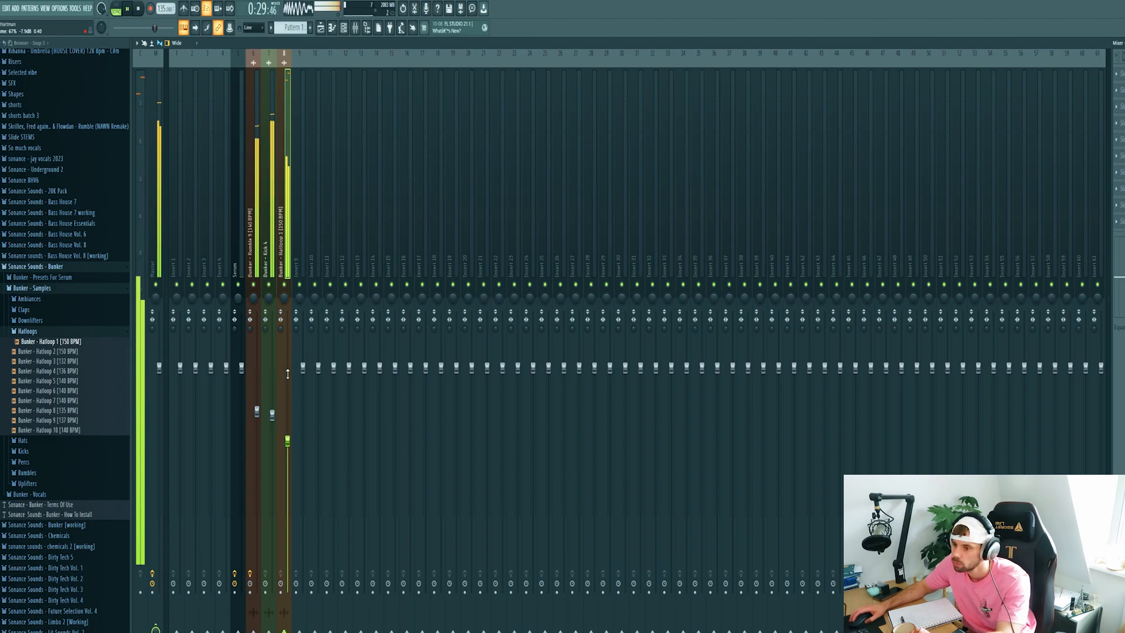
{"action": "left_click", "coordinate": [1116, 221]}
{"action": "mouse_move", "coordinate": [1118, 234]}
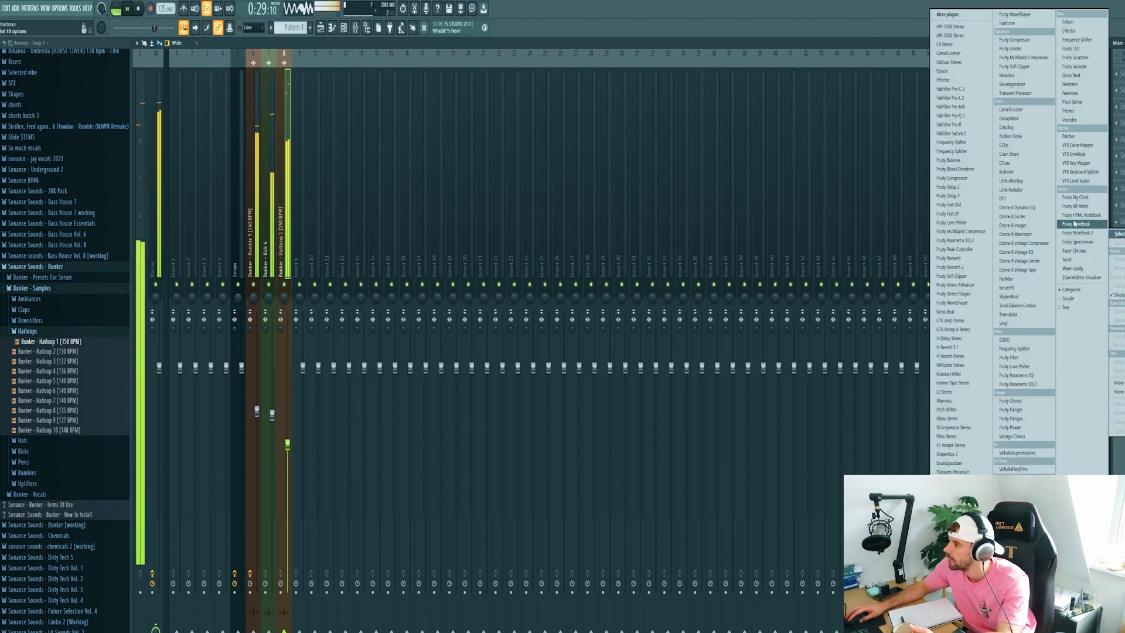
{"action": "left_click", "coordinate": [947, 377]}
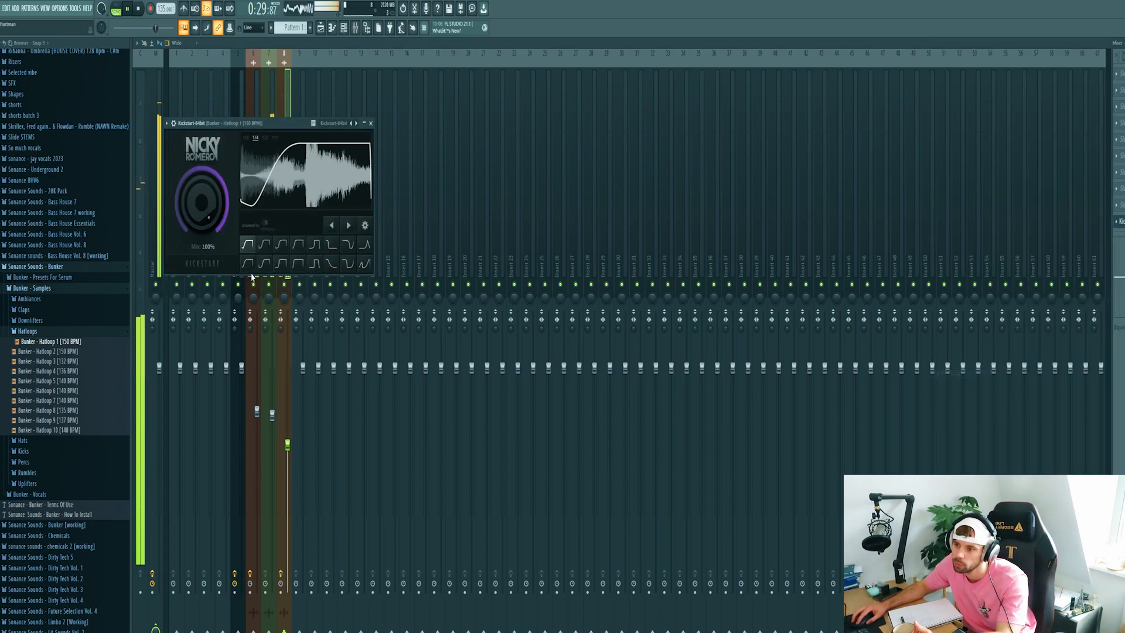
Set the hatloop's Kickstart mix to 57% and trim its mixer fader slightly lower.
{"action": "left_click_drag", "start_coordinate": [211, 196], "coordinate": [213, 218]}
{"action": "left_click_drag", "start_coordinate": [286, 419], "coordinate": [286, 422]}
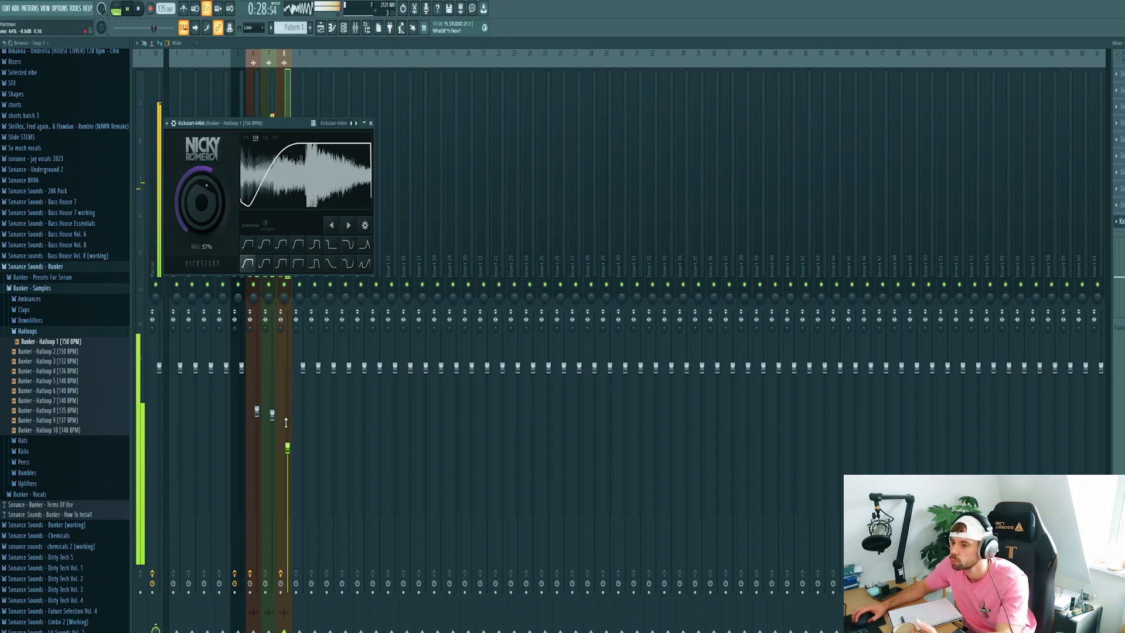
{"action": "left_click", "coordinate": [322, 34]}
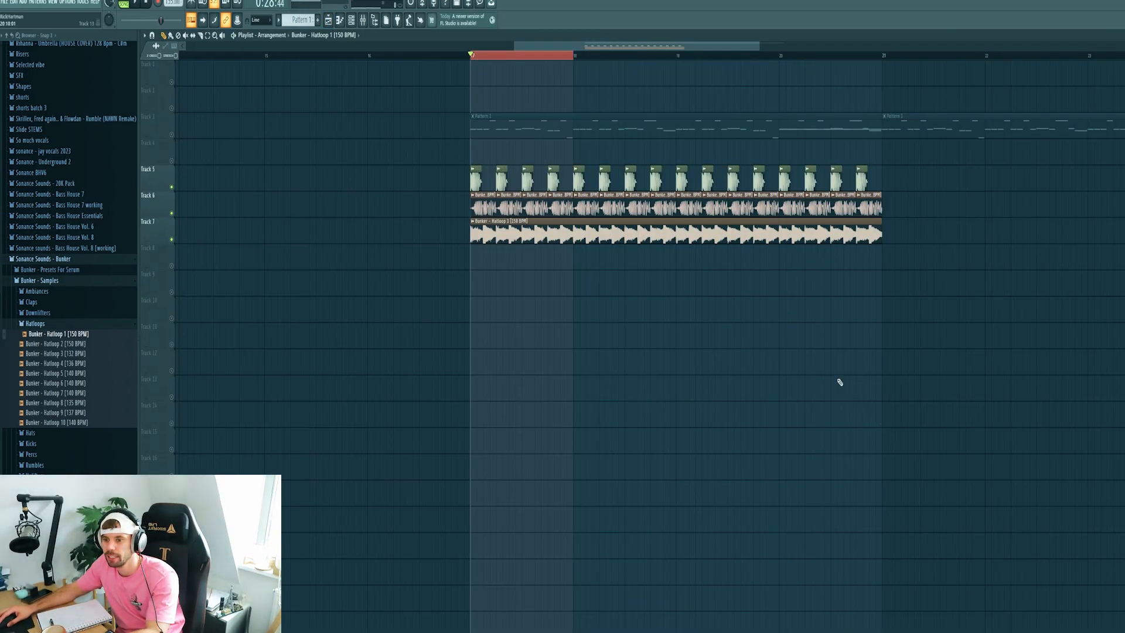
Place Bunker - Downlifter 2 on Track 8 at bar 17 and fit it to tempo using the estimated 130 BPM.
{"action": "left_click", "coordinate": [81, 324]}
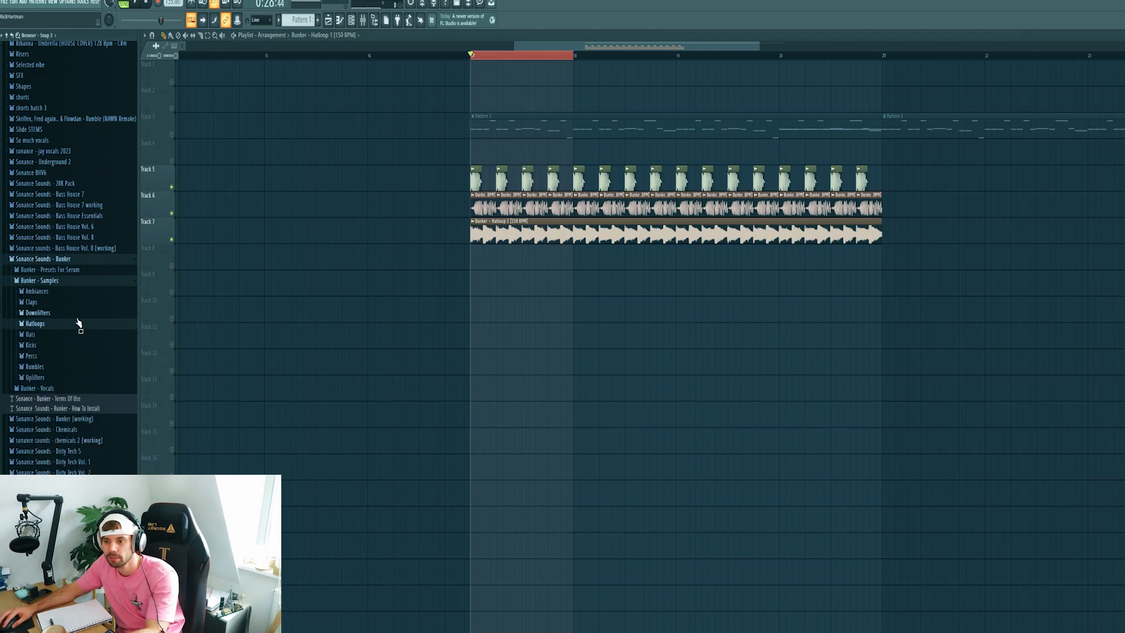
{"action": "left_click", "coordinate": [73, 313]}
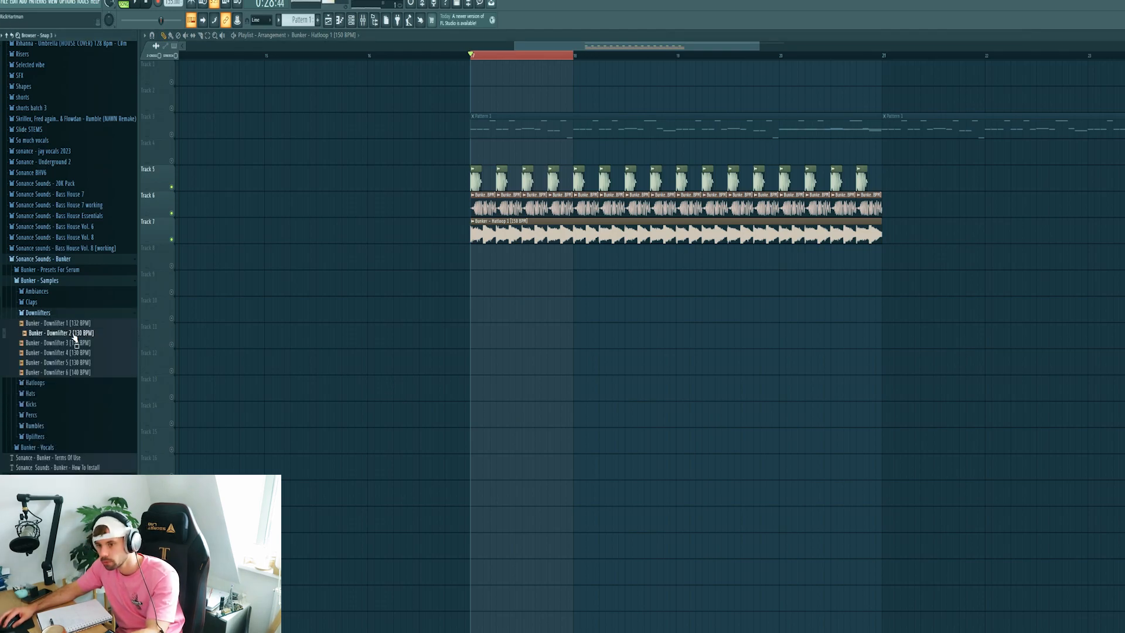
{"action": "left_click_drag", "start_coordinate": [71, 339], "coordinate": [475, 252]}
{"action": "right_click", "coordinate": [475, 252]}
{"action": "left_click", "coordinate": [534, 310]}
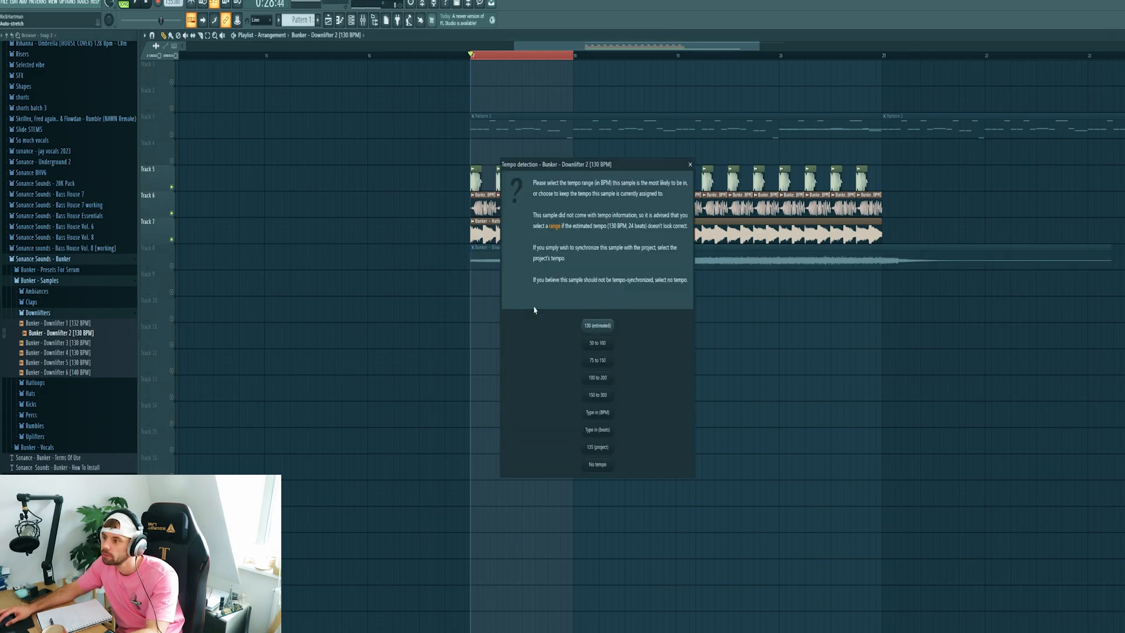
{"action": "left_click", "coordinate": [602, 327]}
Route the downlifter to its own mixer track and add FabFilter Pro-Q 3 to it.
{"action": "key", "text": "ctrl+l"}
{"action": "key", "text": "F9"}
{"action": "left_click", "coordinate": [1111, 97]}
{"action": "left_click", "coordinate": [970, 108]}
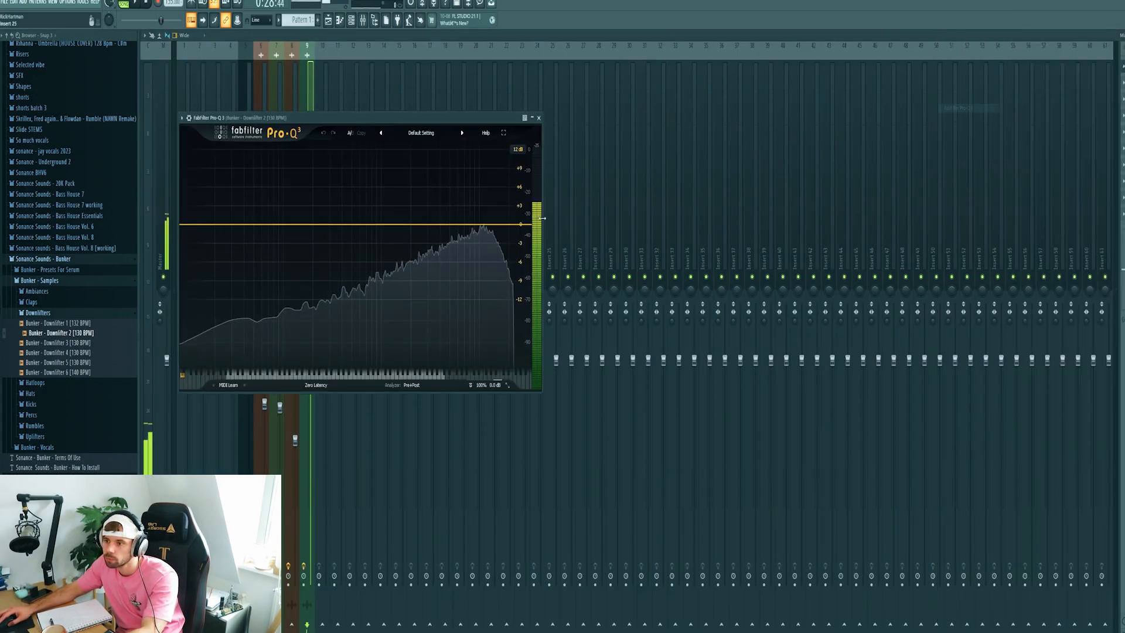
Add a low-cut band at about 400 Hz in the downlifter's Pro-Q 3 and insert Kickstart on its track.
{"action": "double_click", "coordinate": [342, 223]}
{"action": "right_click", "coordinate": [342, 223]}
{"action": "mouse_move", "coordinate": [374, 265]}
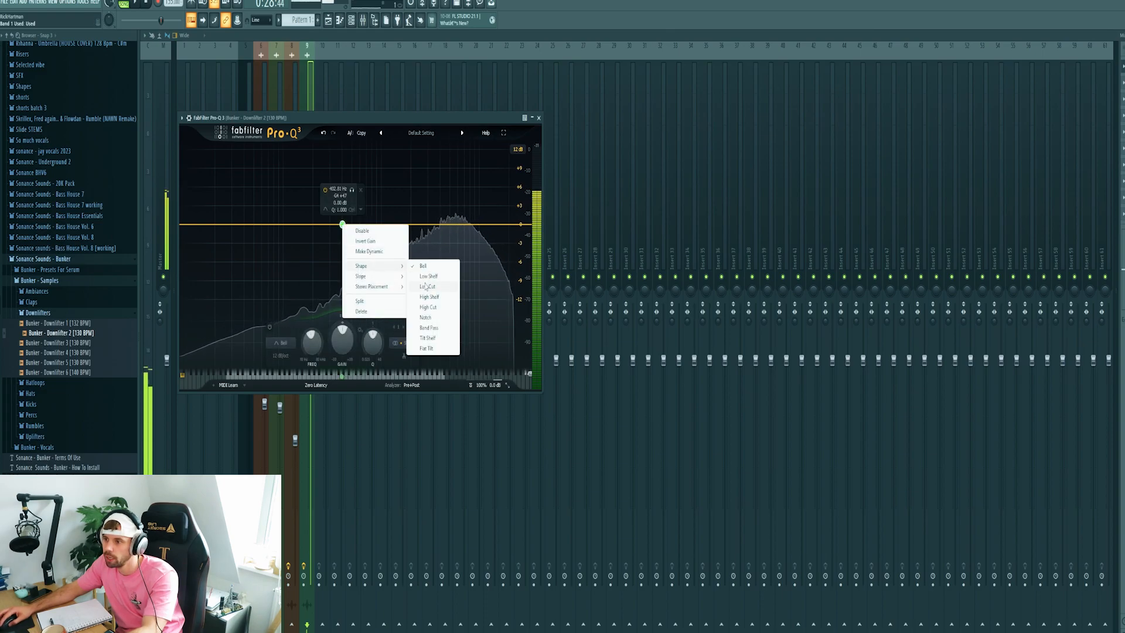
{"action": "left_click", "coordinate": [427, 287]}
{"action": "left_click", "coordinate": [1122, 213]}
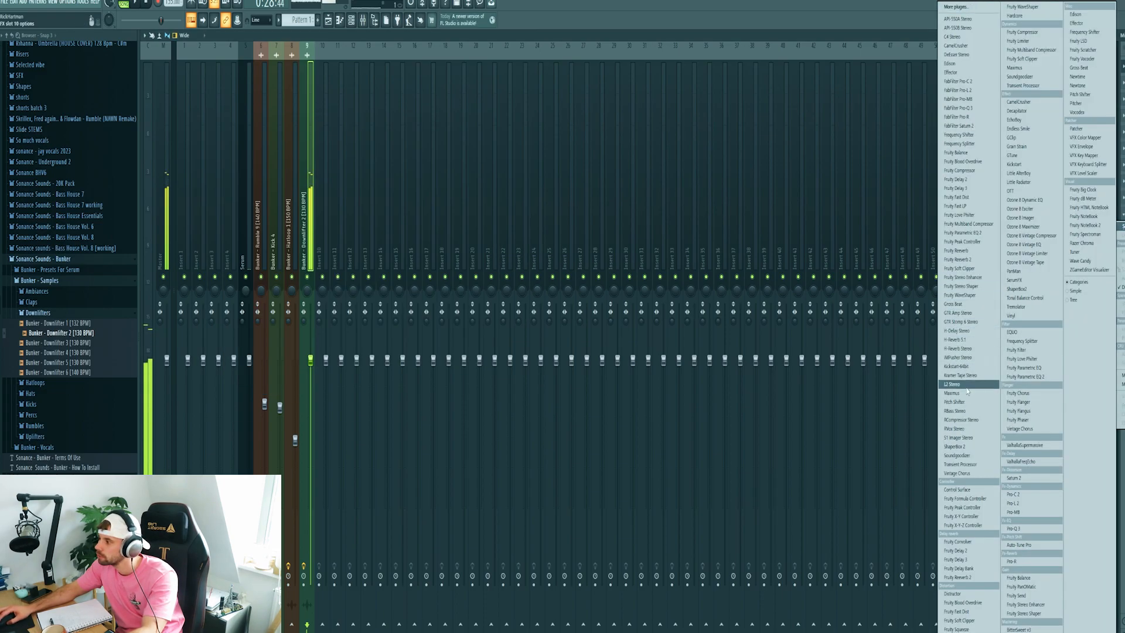
{"action": "left_click", "coordinate": [956, 366]}
Lower the downlifter's mixer fader and play the loop to check its level against the other parts.
{"action": "left_click_drag", "start_coordinate": [311, 361], "coordinate": [313, 374]}
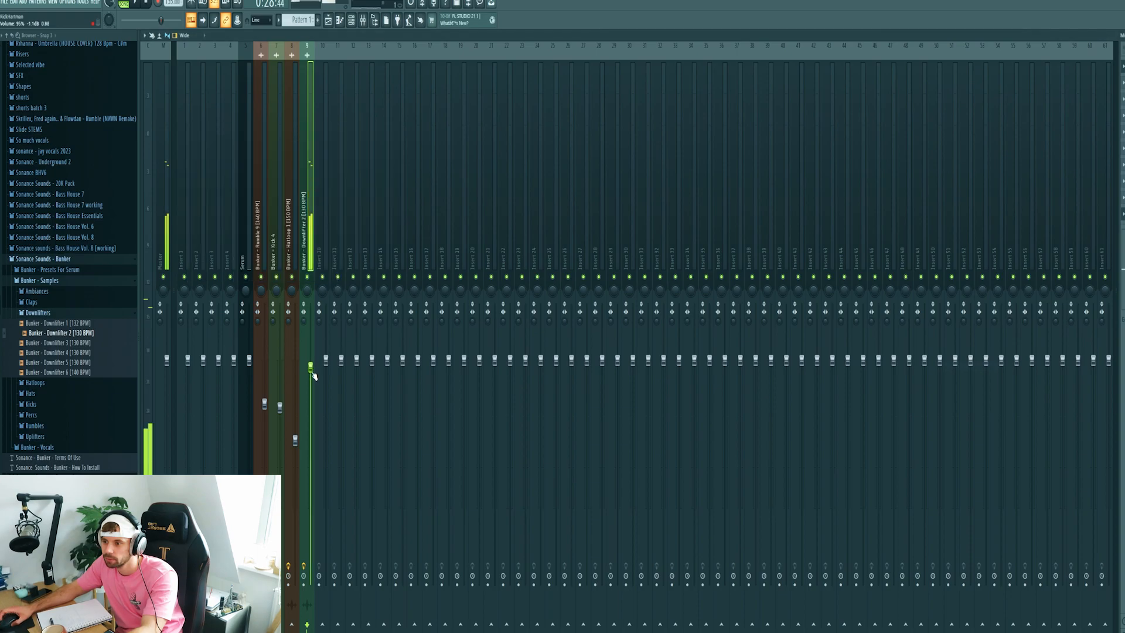
{"action": "left_click", "coordinate": [328, 22]}
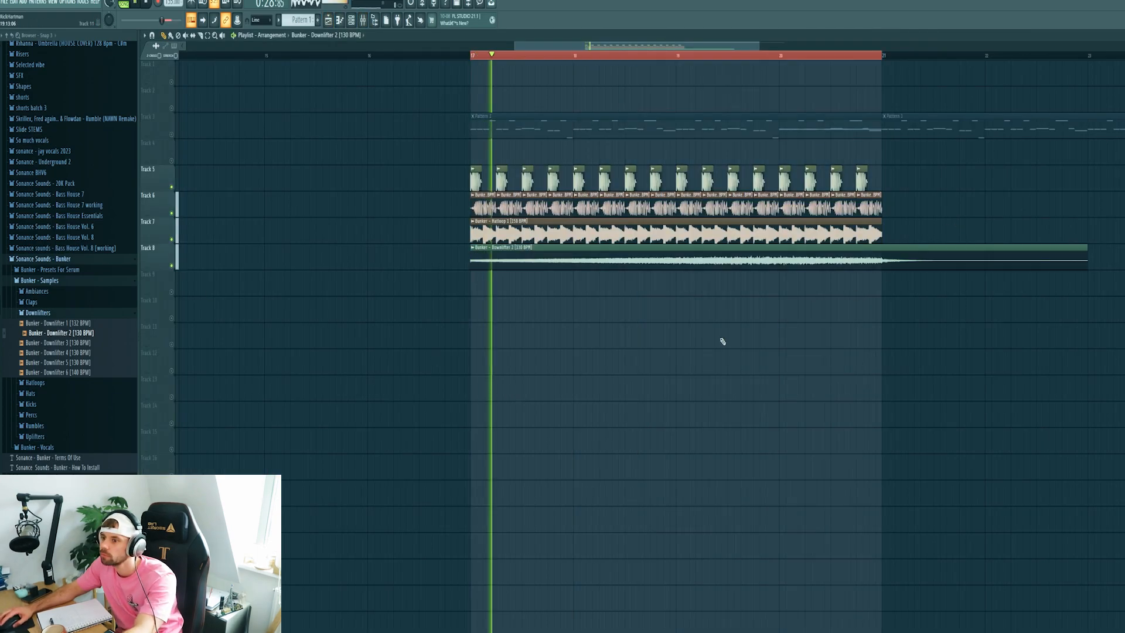
{"action": "key", "text": "F9"}
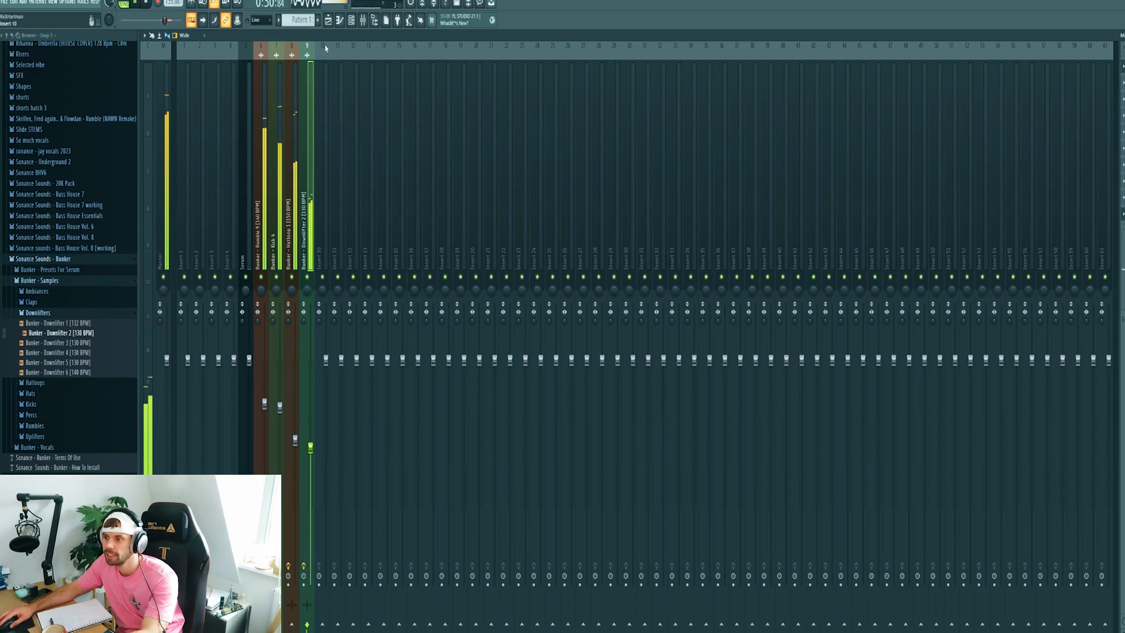
{"action": "key", "text": "F5"}
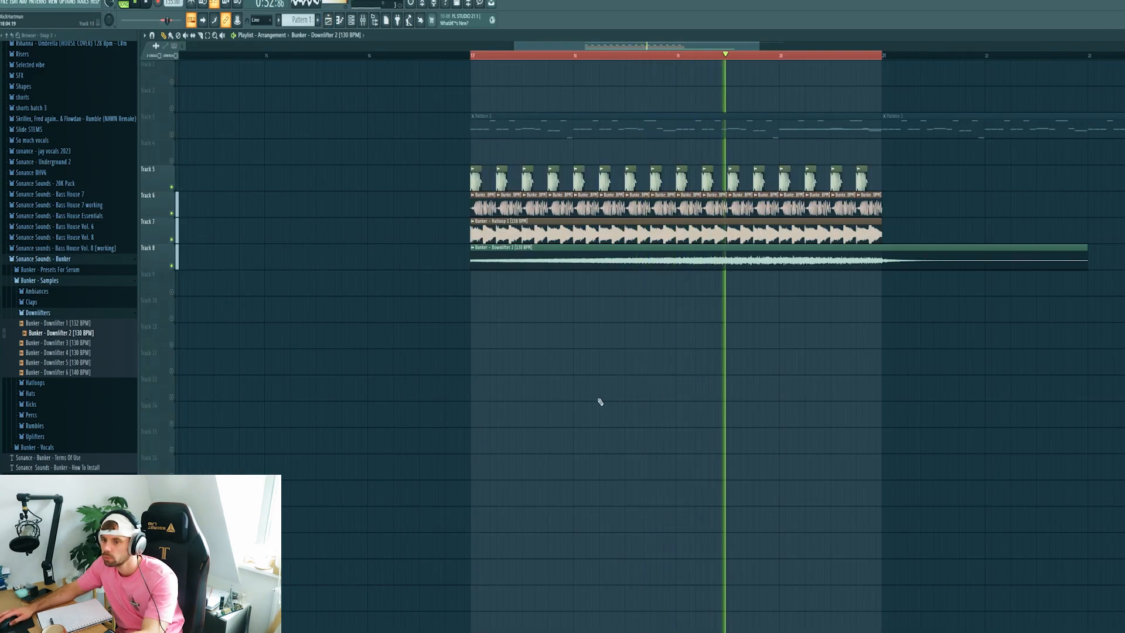
{"action": "key", "text": "space"}
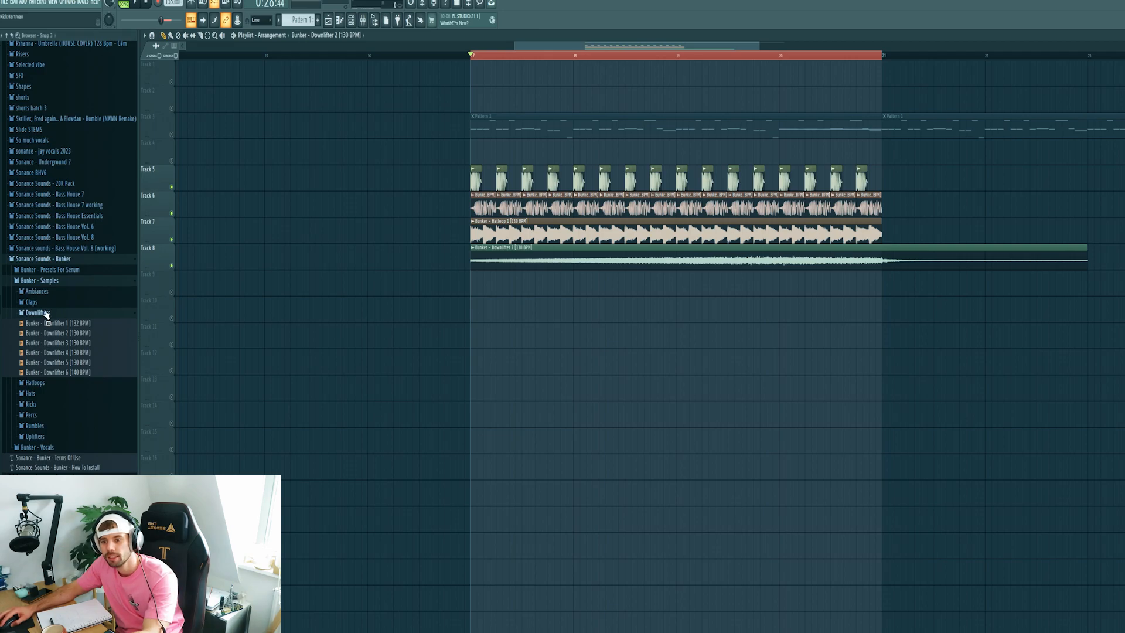
Place Bunker - Ambiance 7 on Track 9 at bar 17 and route it to its own mixer track.
{"action": "left_click", "coordinate": [46, 313]}
{"action": "left_click", "coordinate": [41, 291]}
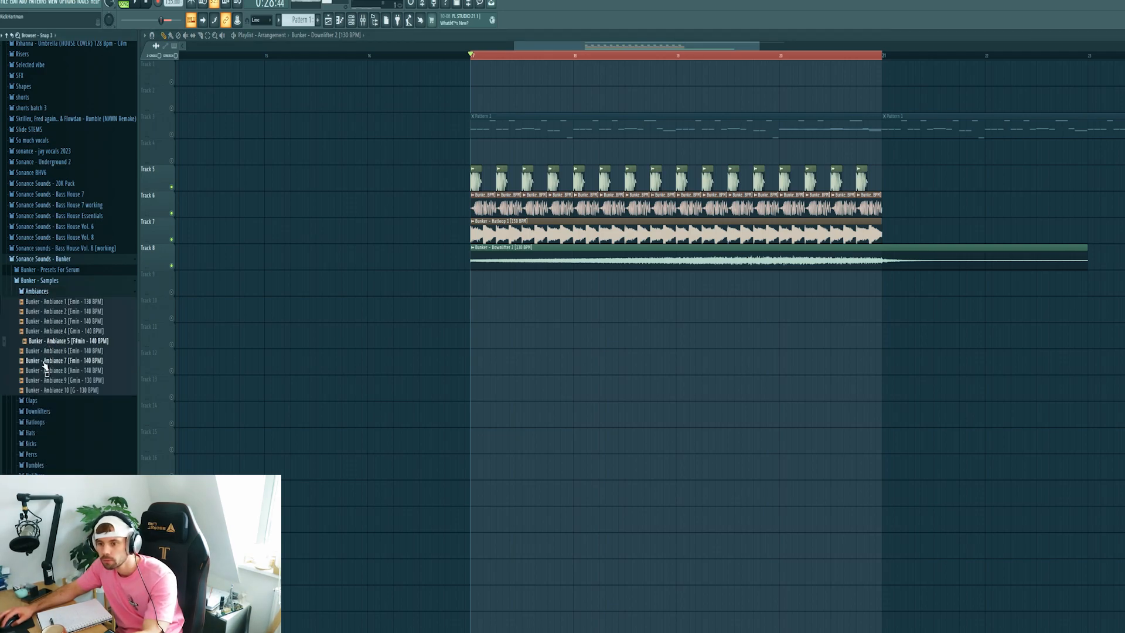
{"action": "left_click_drag", "start_coordinate": [43, 363], "coordinate": [472, 276]}
{"action": "left_click", "coordinate": [473, 274]}
{"action": "left_click", "coordinate": [539, 326]}
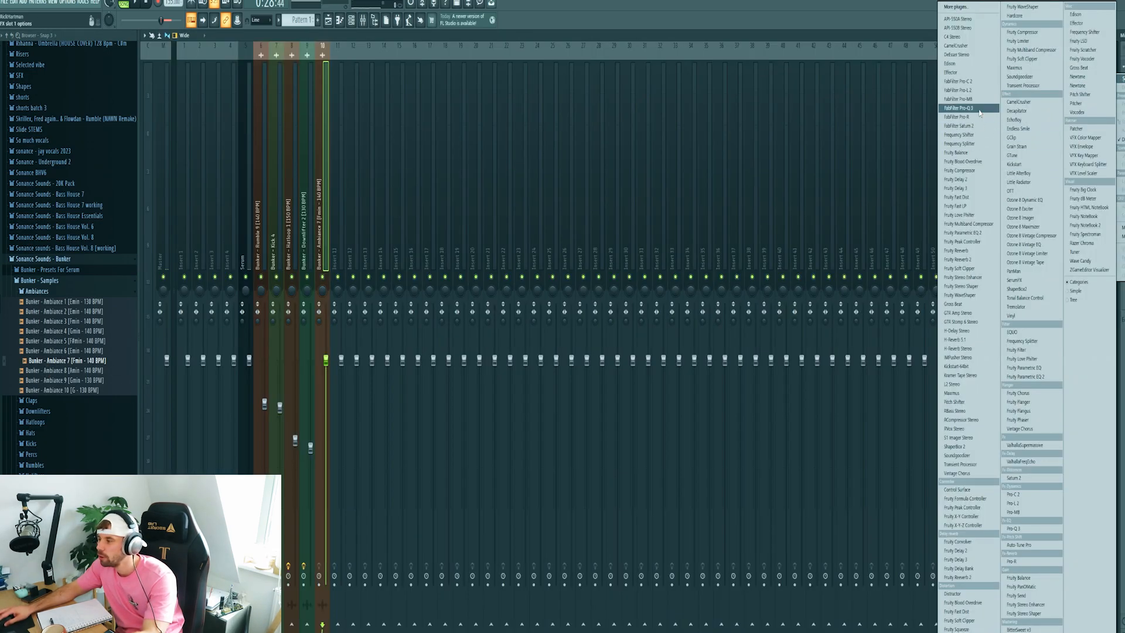
Add FabFilter Pro-Q 3 with a low-cut band to the ambiance's mixer track and lower the track's fader.
{"action": "left_click", "coordinate": [979, 110]}
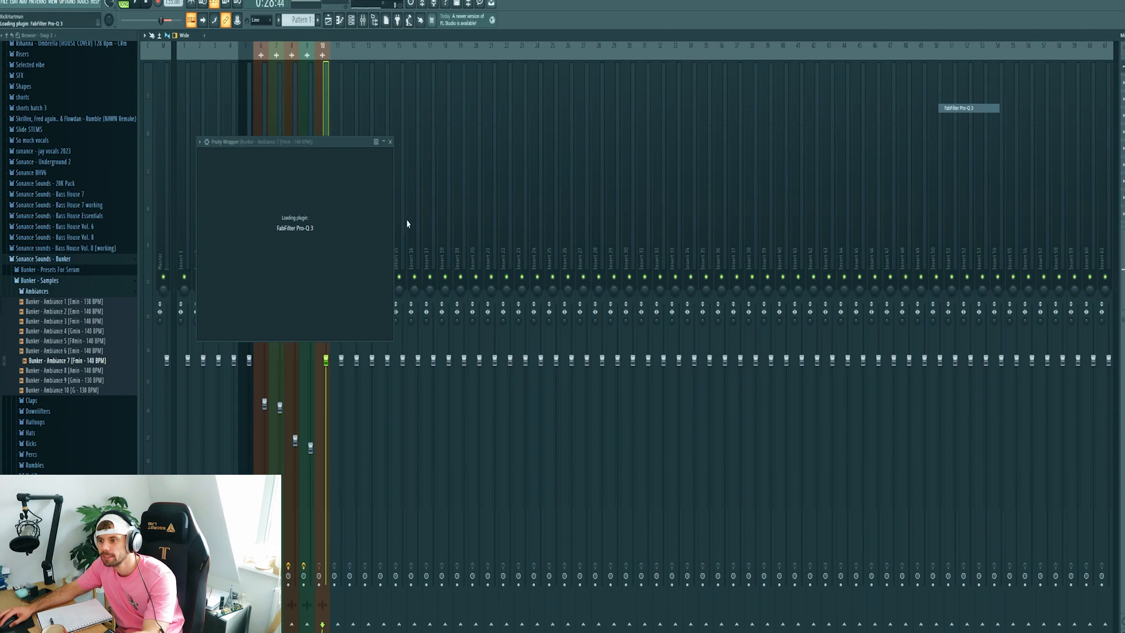
{"action": "left_click", "coordinate": [301, 247]}
{"action": "right_click", "coordinate": [301, 247]}
{"action": "mouse_move", "coordinate": [323, 286]}
{"action": "left_click", "coordinate": [385, 308]}
{"action": "key", "text": "space"}
{"action": "left_click_drag", "start_coordinate": [301, 250], "coordinate": [325, 251]}
{"action": "left_click_drag", "start_coordinate": [416, 149], "coordinate": [749, 127]}
{"action": "left_click_drag", "start_coordinate": [326, 347], "coordinate": [326, 454]}
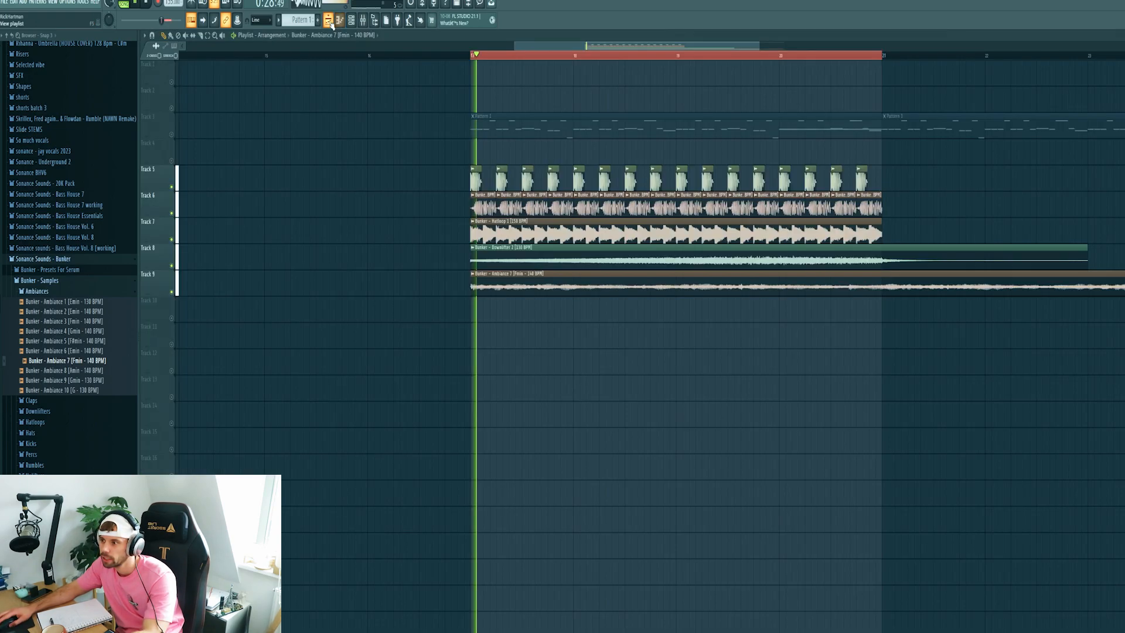
Duplicate the kick, rumble and hatloop clips across bars 21 to 24 and set bar 24 as the playback loop.
{"action": "scroll", "coordinate": [439, 457], "scroll_direction": "down", "scroll_amount": 2}
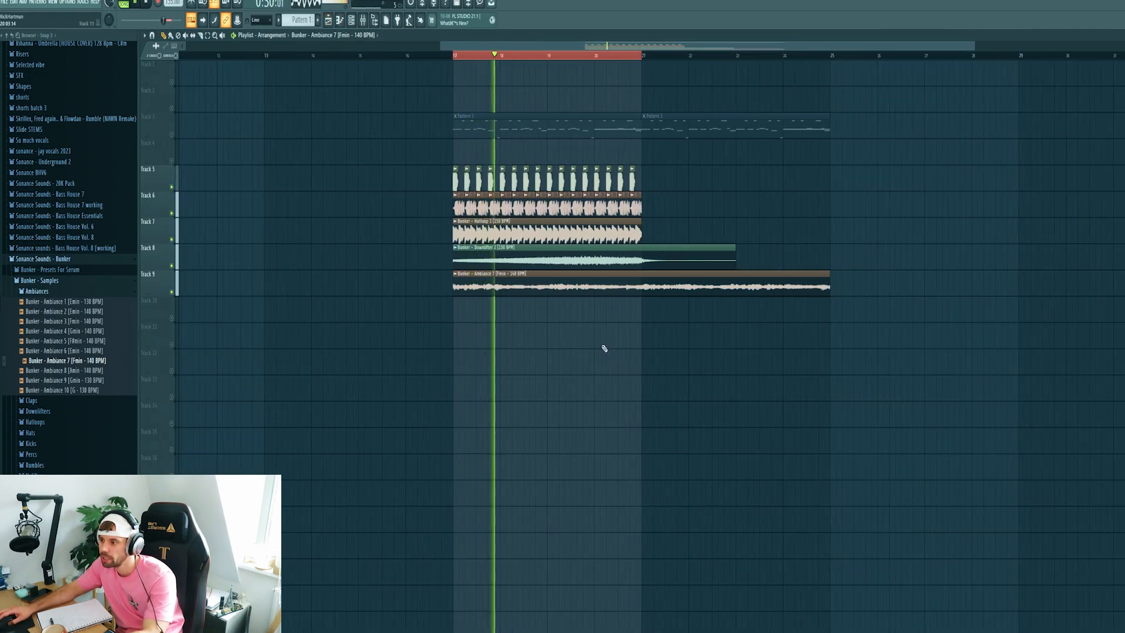
{"action": "key", "text": "space"}
{"action": "left_click_drag", "start_coordinate": [668, 244], "coordinate": [410, 138]}
{"action": "key", "text": "ctrl+b"}
{"action": "right_click", "coordinate": [898, 176]}
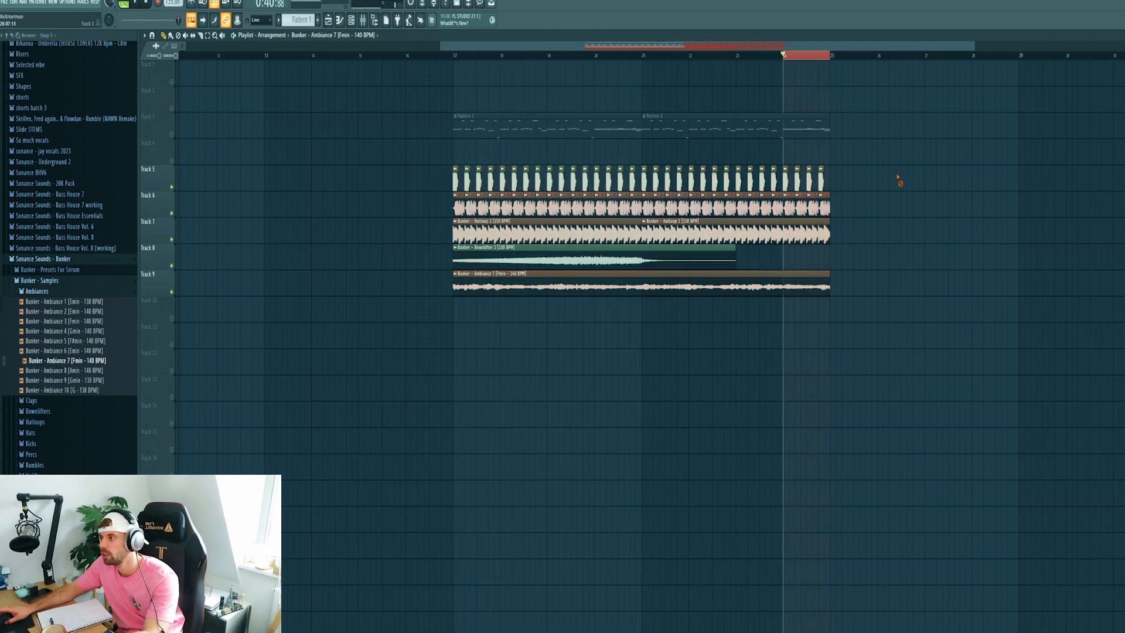
Place Bunker - Clap 9 on beats 3 and 4 of bar 24 on Track 10 and replace its sample with Bunker - Clap 4.
{"action": "scroll", "coordinate": [936, 365], "scroll_direction": "up", "scroll_amount": 3}
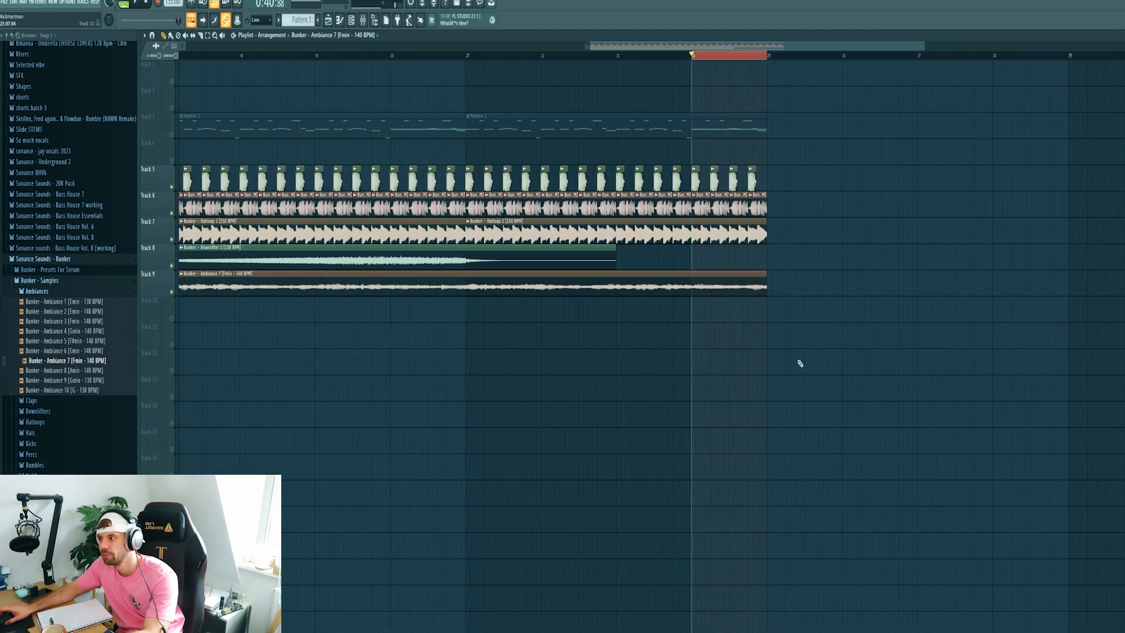
{"action": "scroll", "coordinate": [761, 369], "scroll_direction": "up", "scroll_amount": 3}
{"action": "scroll", "coordinate": [650, 363], "scroll_direction": "up", "scroll_amount": 2}
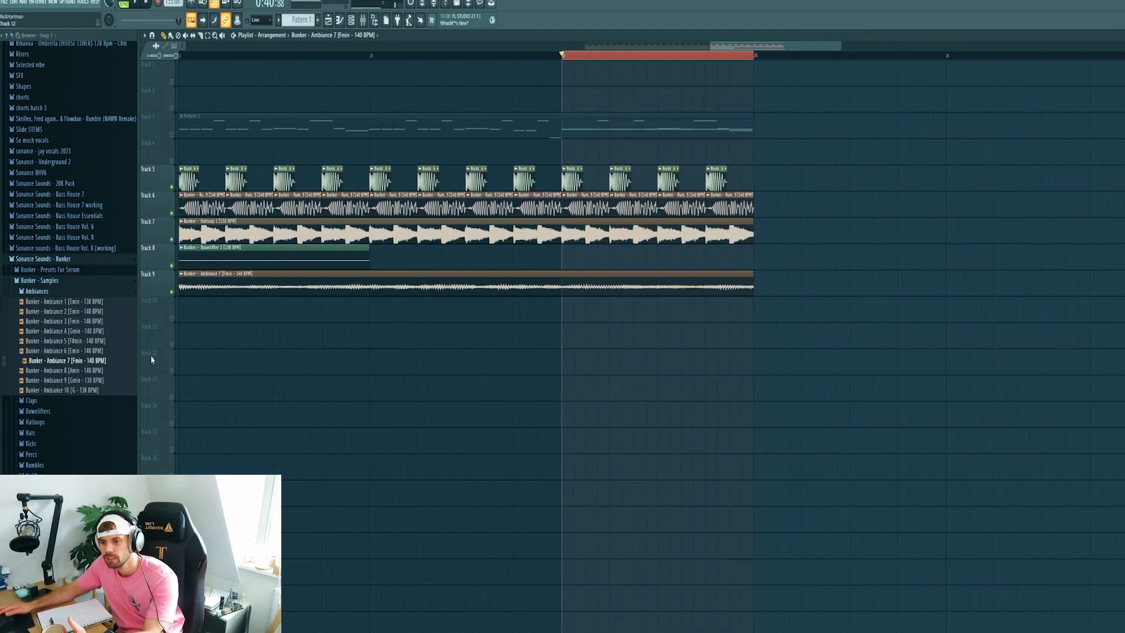
{"action": "left_click", "coordinate": [54, 291]}
{"action": "left_click", "coordinate": [54, 306]}
{"action": "left_click", "coordinate": [52, 364]}
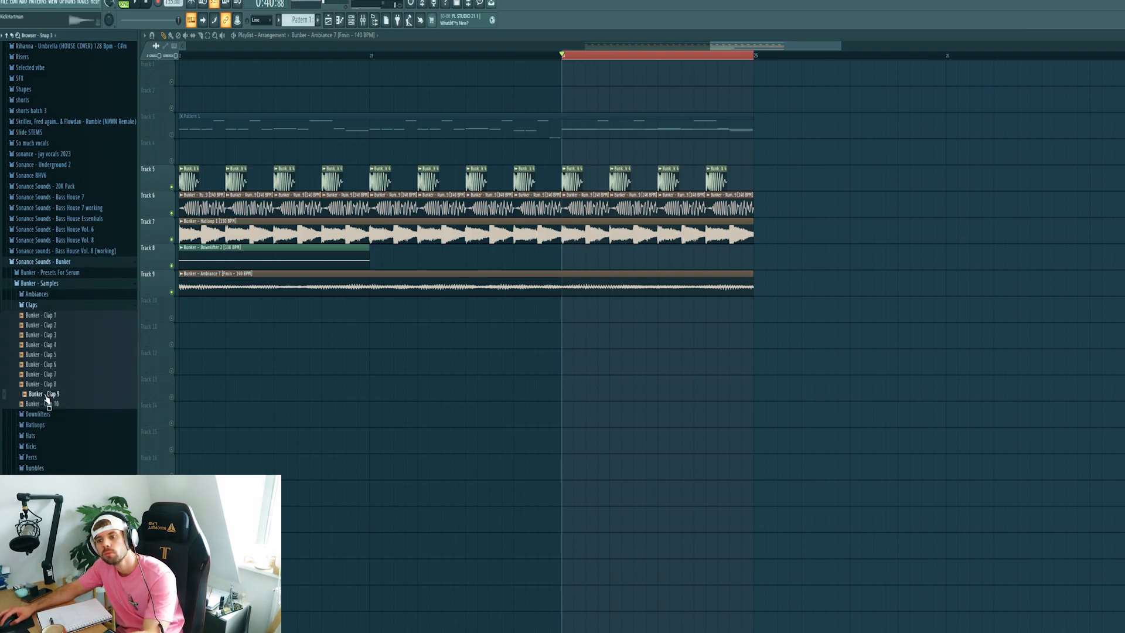
{"action": "left_click_drag", "start_coordinate": [45, 398], "coordinate": [694, 320]}
{"action": "left_click", "coordinate": [49, 347]}
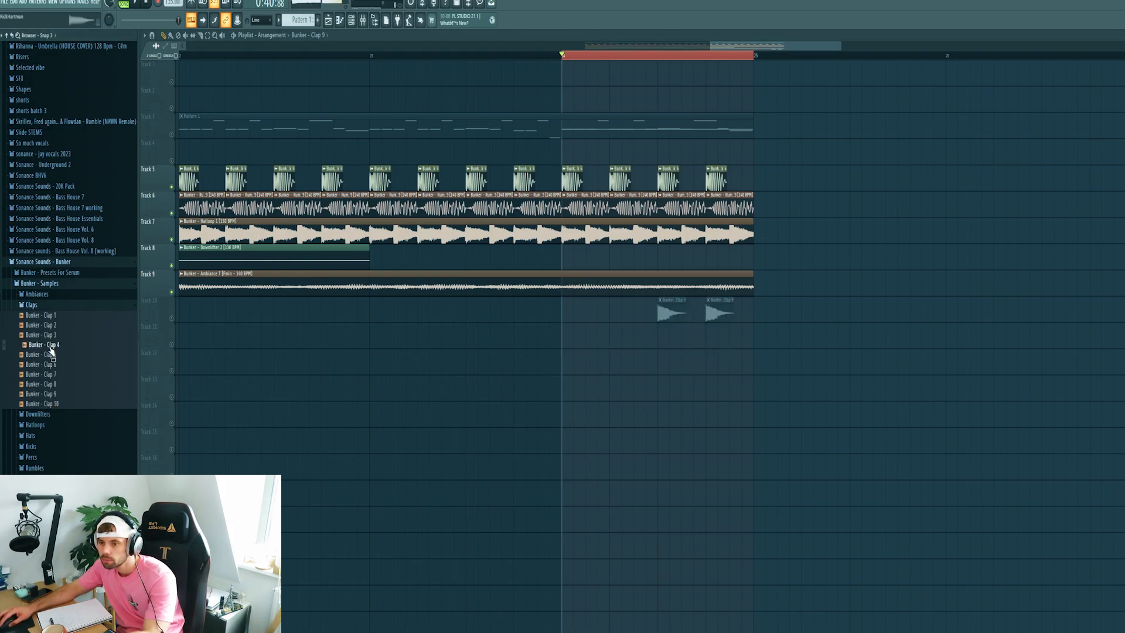
{"action": "left_click_drag", "start_coordinate": [51, 354], "coordinate": [659, 316]}
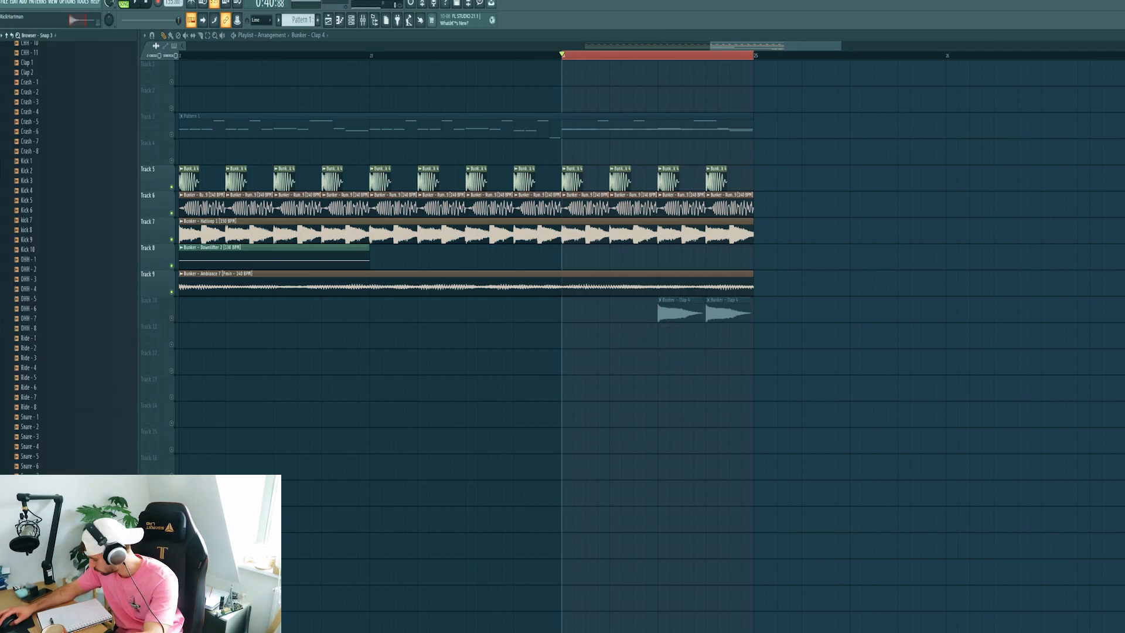
Place Snare - 9 at the start of bar 24 on Track 11 and open its channel settings.
{"action": "left_click_drag", "start_coordinate": [29, 496], "coordinate": [567, 334]}
{"action": "scroll", "coordinate": [633, 380], "scroll_direction": "up", "scroll_amount": 3}
{"action": "double_click", "coordinate": [545, 339]}
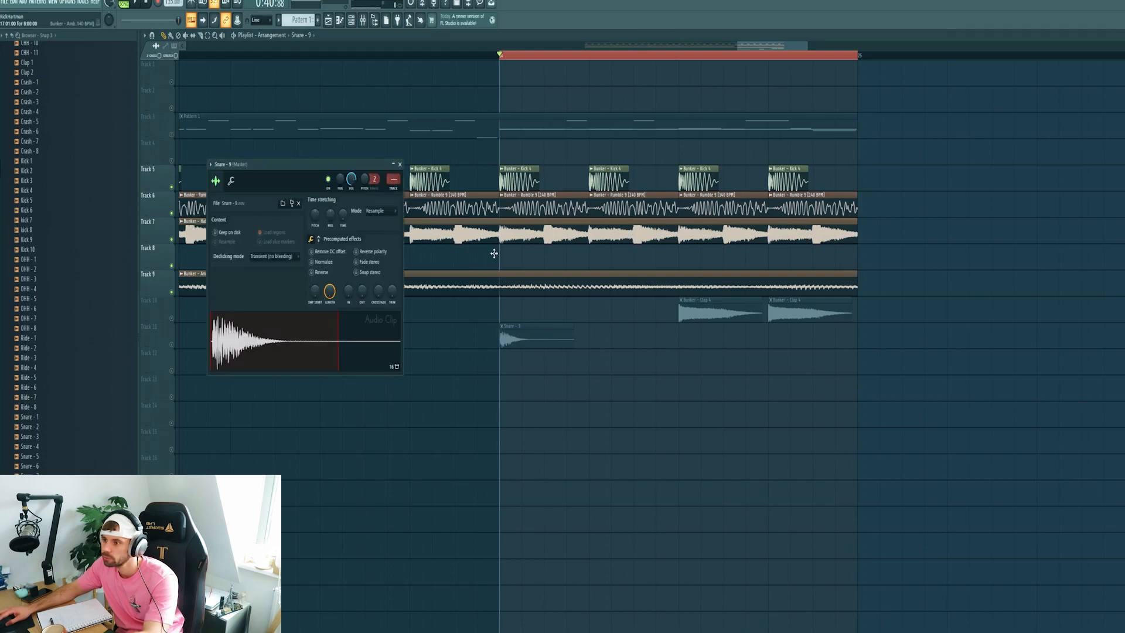
Route the snare to its own mixer track and add CamelCrusher to it.
{"action": "key", "text": "ctrl+l"}
{"action": "left_click", "coordinate": [1123, 67]}
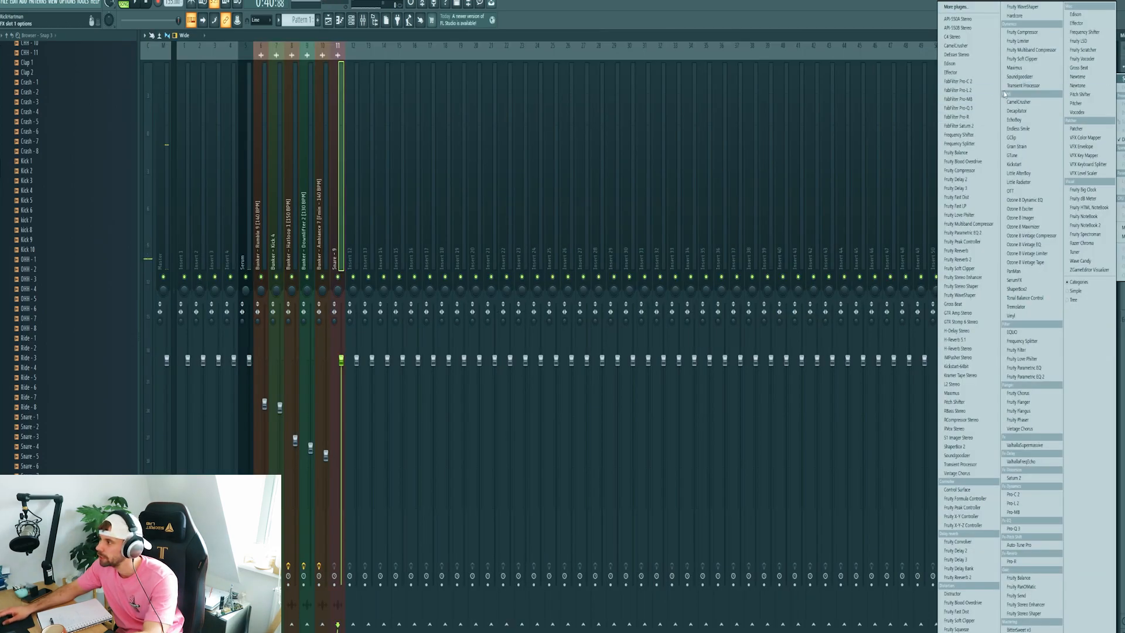
{"action": "left_click", "coordinate": [1009, 102]}
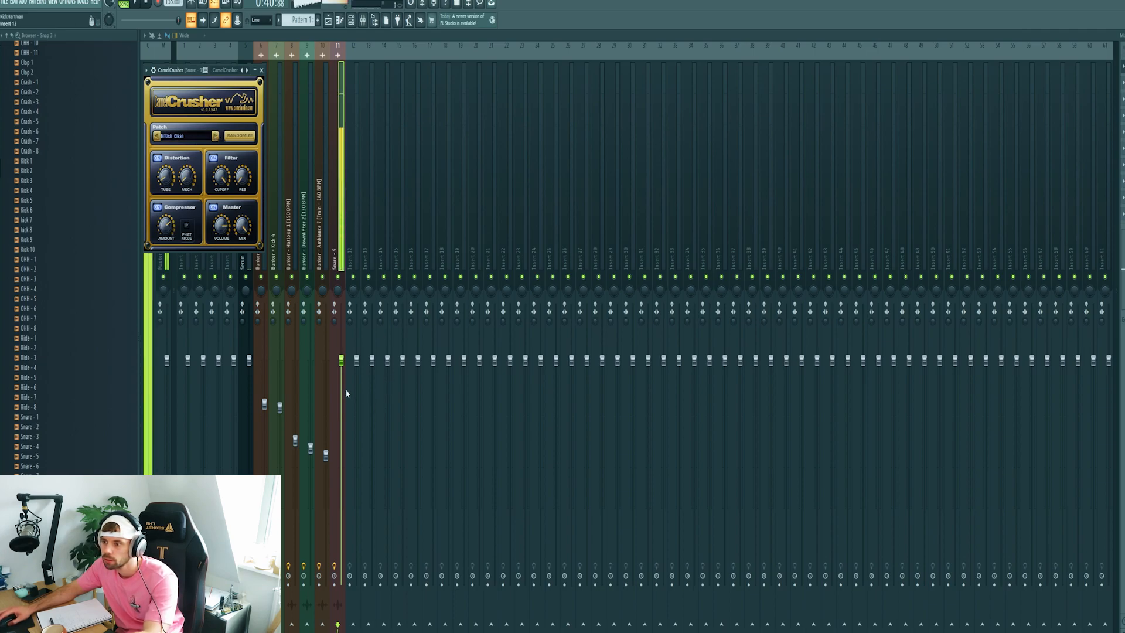
Copy the snare clip onto Track 12 one sixteenth note after the original and make the copy unique.
{"action": "key", "text": "F5"}
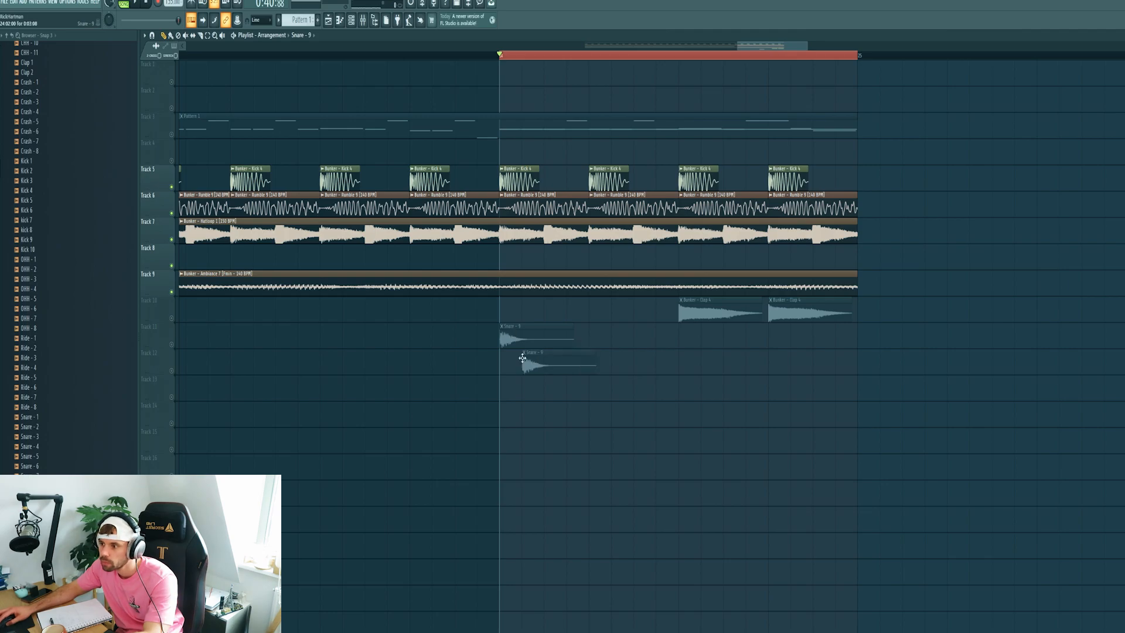
{"action": "right_click", "coordinate": [526, 356]}
{"action": "left_click", "coordinate": [537, 423]}
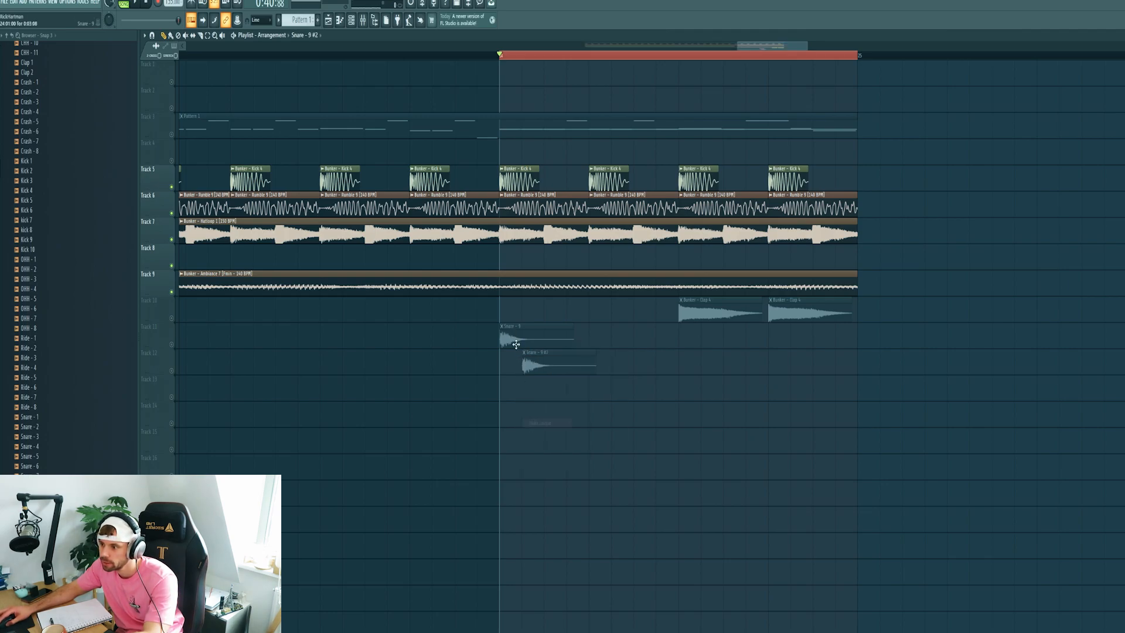
Pan the original Snare - 9 about 36% left and open the channel settings of its unique copy.
{"action": "double_click", "coordinate": [502, 330]}
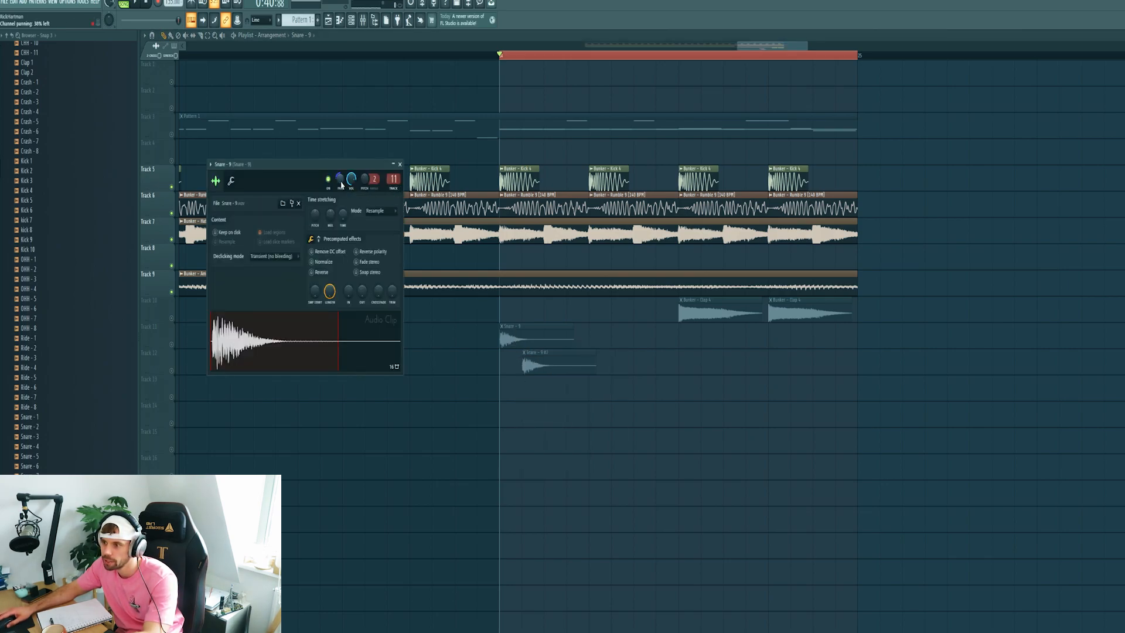
{"action": "double_click", "coordinate": [549, 357]}
{"action": "key", "text": "Escape"}
Solo the two snare tracks and repeat both snares every half beat to four hits each.
{"action": "right_click", "coordinate": [171, 371]}
{"action": "left_click", "coordinate": [509, 335]}
{"action": "left_click", "coordinate": [549, 338]}
{"action": "left_click_drag", "start_coordinate": [645, 417], "coordinate": [556, 367]}
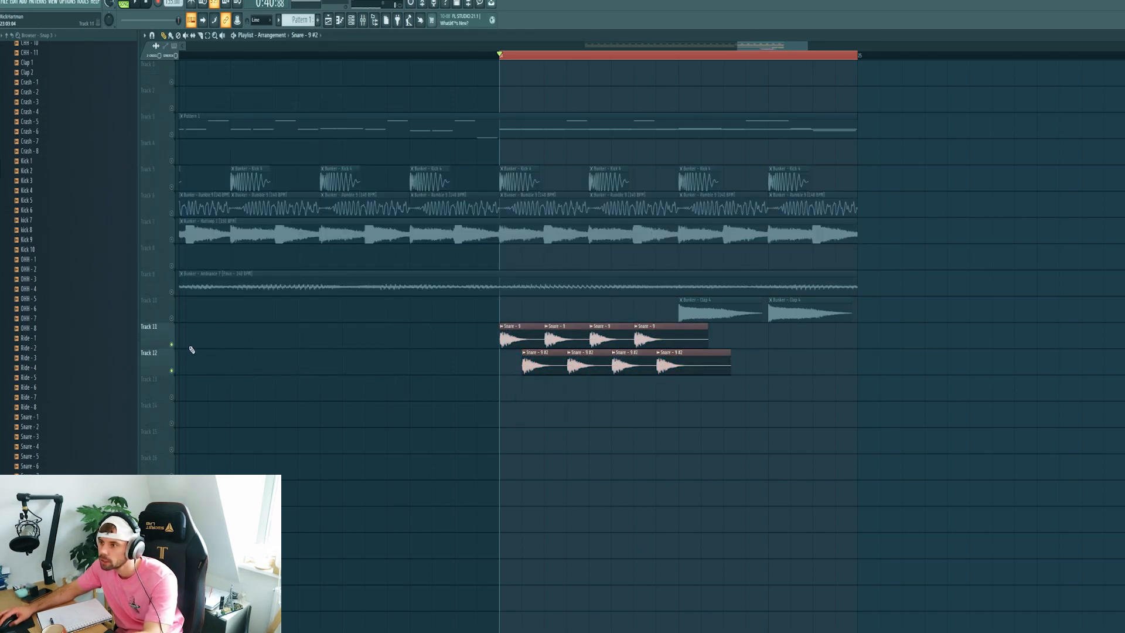
{"action": "key", "text": "space"}
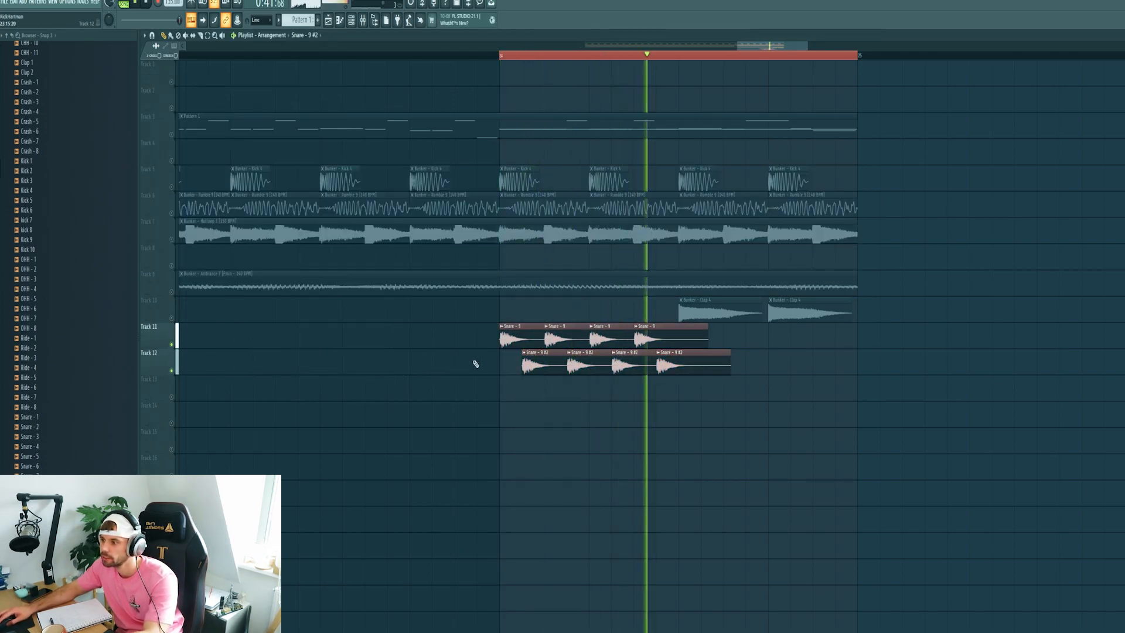
Route Bunker - Clap 4 to its own mixer track and send the snare and clap tracks to Insert 13.
{"action": "double_click", "coordinate": [699, 313]}
{"action": "left_click", "coordinate": [384, 170]}
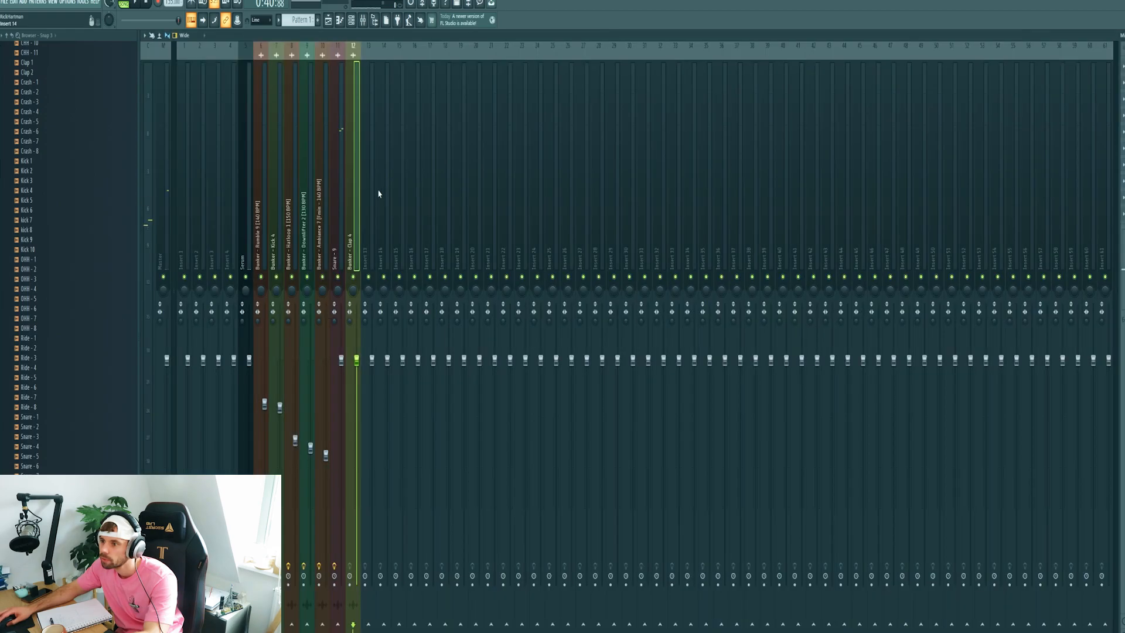
{"action": "left_click", "coordinate": [338, 258], "text": "ctrl"}
{"action": "left_click", "coordinate": [369, 624]}
Rename the Insert 13 mixer track as fill and give it a new colour.
{"action": "right_click", "coordinate": [360, 258]}
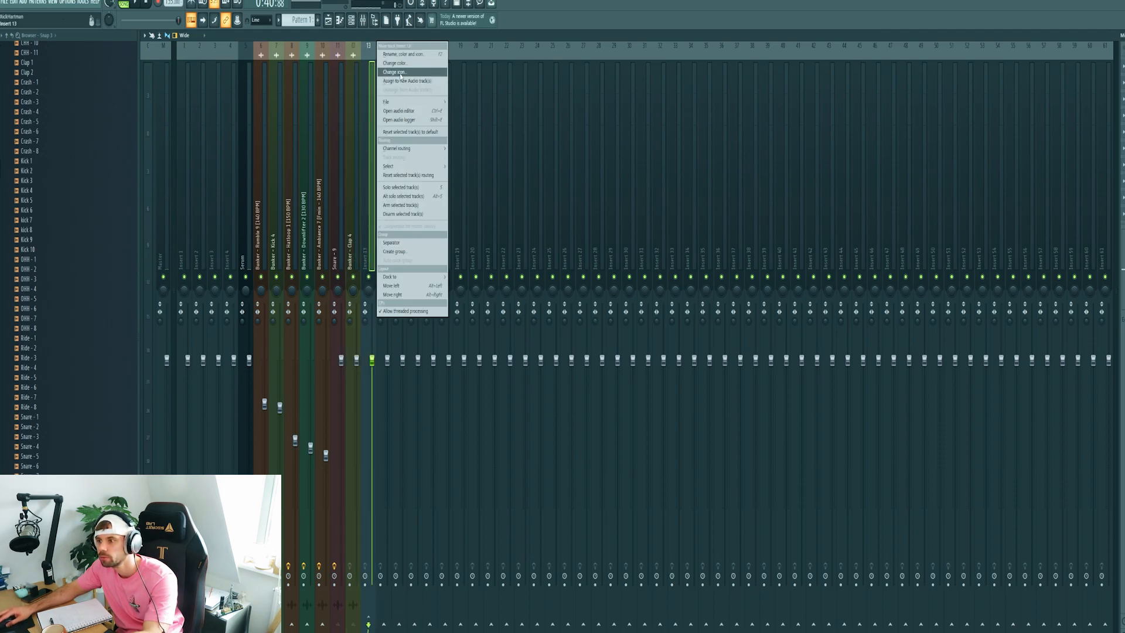
{"action": "left_click", "coordinate": [405, 57]}
{"action": "type", "text": "fill"}
{"action": "key", "text": "F2"}
{"action": "key", "text": "Return"}
Add FabFilter Pro-R to the fill track with its mix at about 24% and its space at 3.20 s.
{"action": "left_click", "coordinate": [1122, 66]}
{"action": "mouse_move", "coordinate": [1122, 78]}
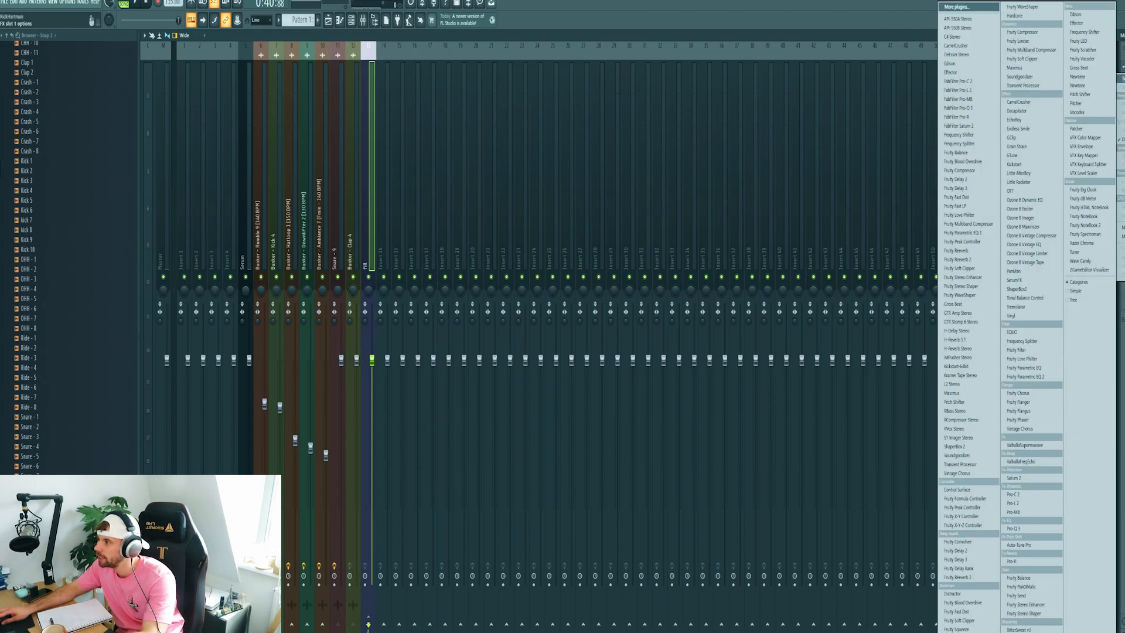
{"action": "left_click", "coordinate": [983, 119]}
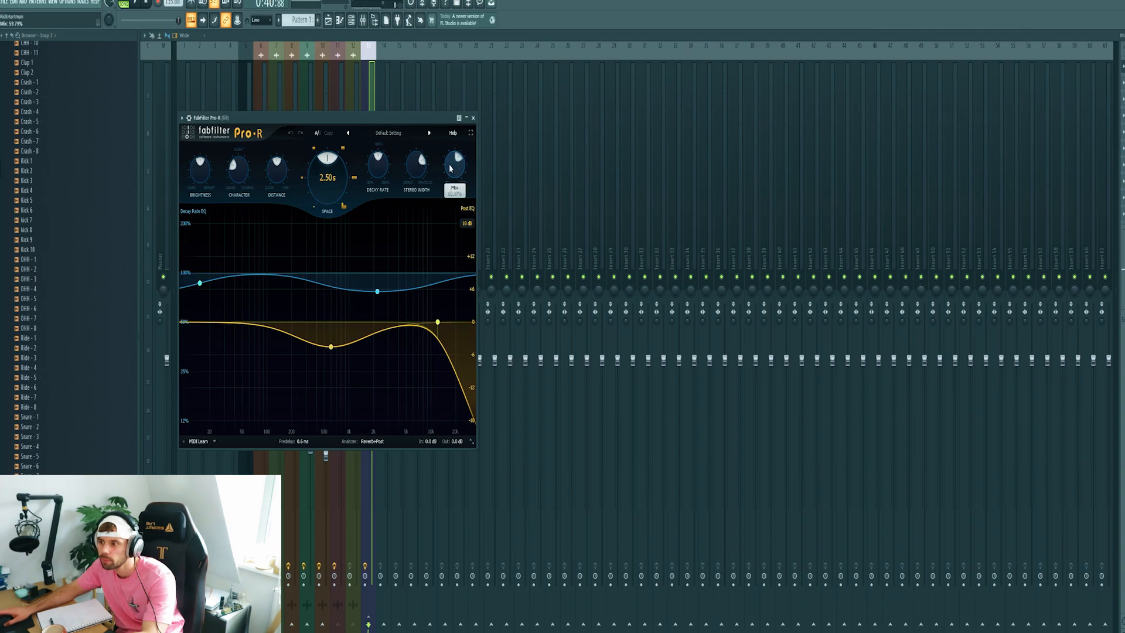
{"action": "scroll", "coordinate": [449, 167], "scroll_direction": "up", "scroll_amount": 3}
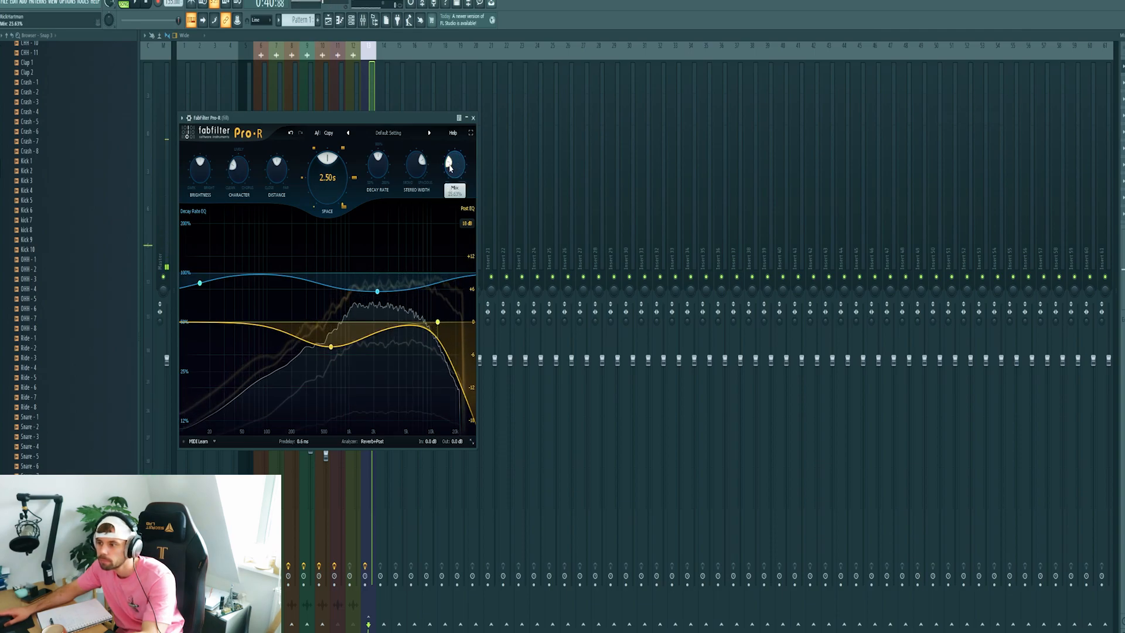
{"action": "scroll", "coordinate": [329, 169], "scroll_direction": "up", "scroll_amount": 3}
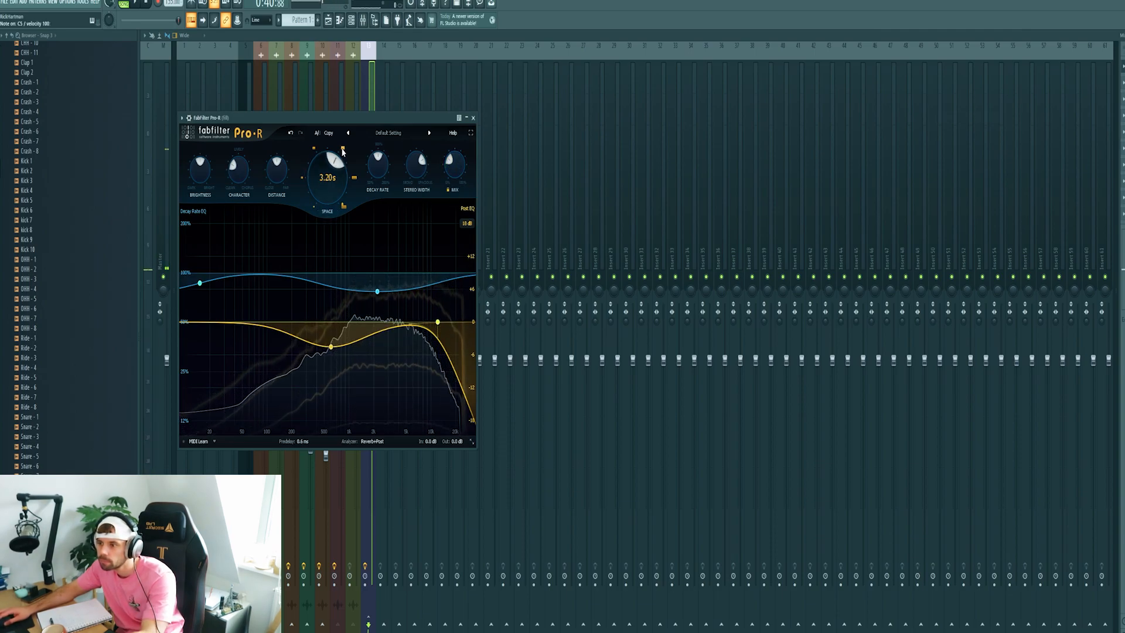
Add H-Delay Stereo to the fill track's second slot, setting its mix to about 12, its high-pass to about 197, and adjusting the feedback.
{"action": "left_click", "coordinate": [1123, 83]}
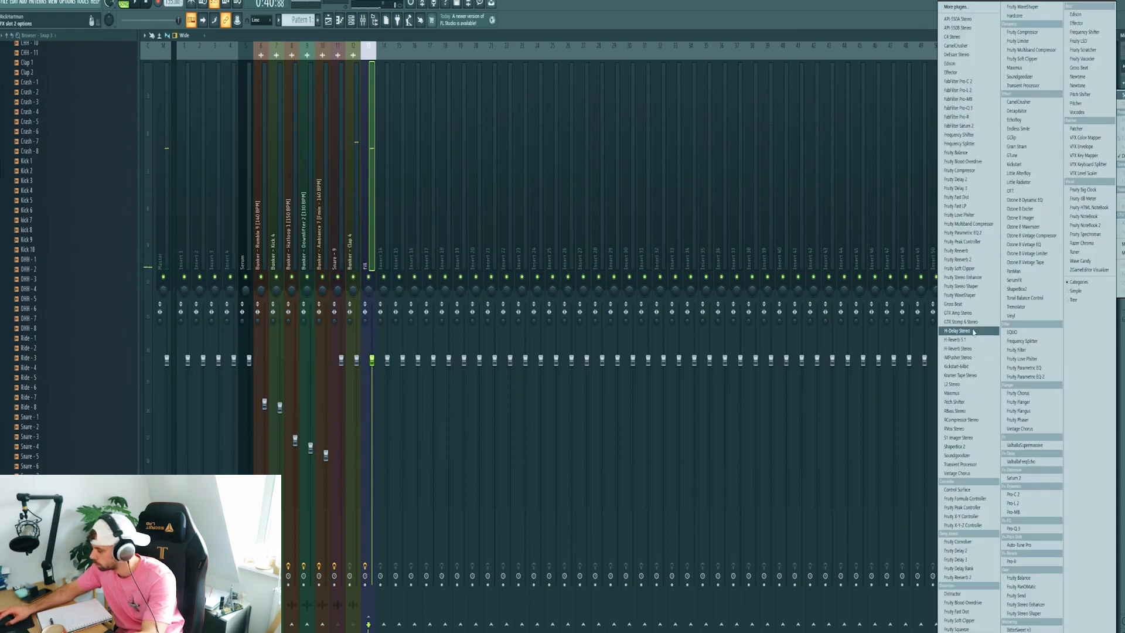
{"action": "left_click", "coordinate": [968, 330]}
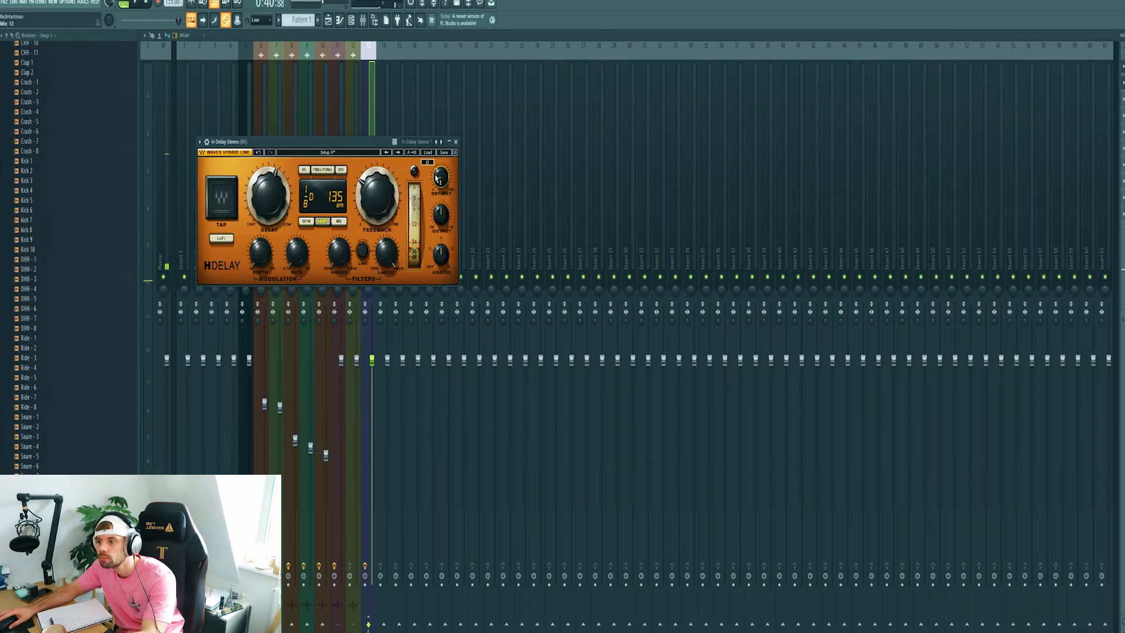
{"action": "scroll", "coordinate": [337, 254], "scroll_direction": "up", "scroll_amount": 3}
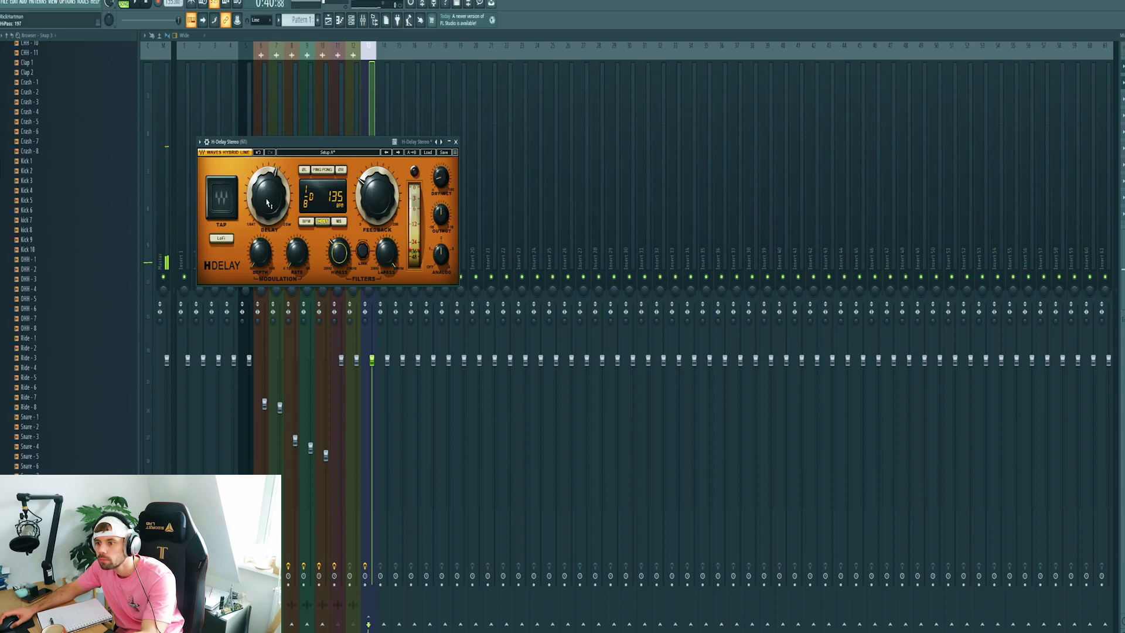
{"action": "scroll", "coordinate": [384, 210], "scroll_direction": "up", "scroll_amount": 5}
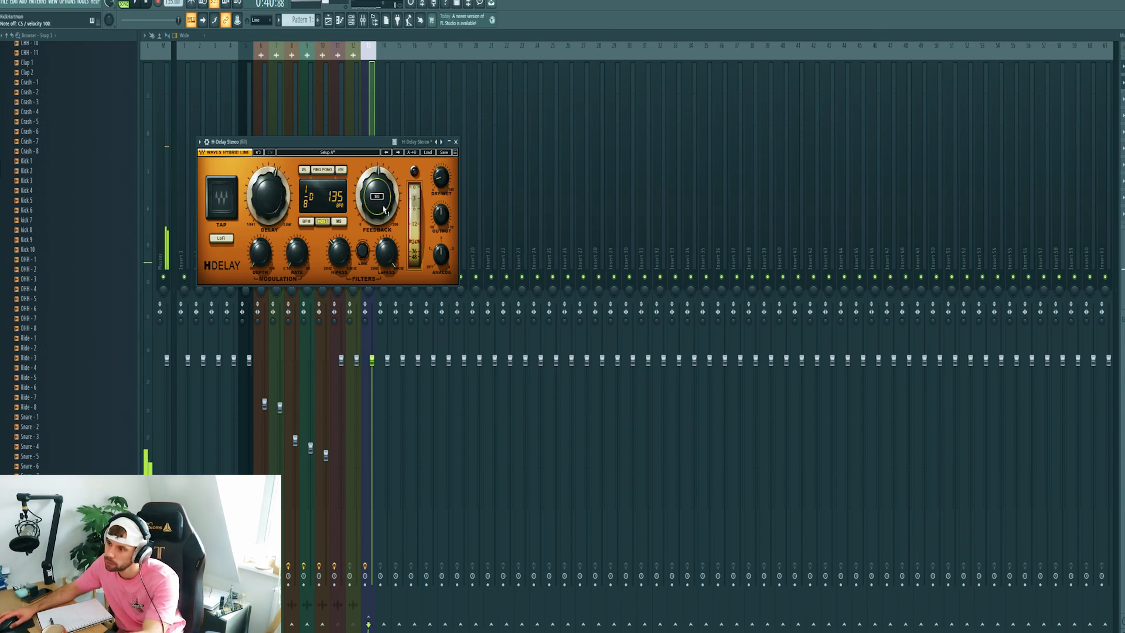
Move the first clap half a beat later and add a fifth hit to each snare row in bar 24.
{"action": "left_click", "coordinate": [334, 23]}
{"action": "key", "text": "space"}
{"action": "scroll", "coordinate": [792, 454], "scroll_direction": "down", "scroll_amount": 3}
{"action": "key", "text": "space"}
{"action": "scroll", "coordinate": [802, 373], "scroll_direction": "up", "scroll_amount": 2}
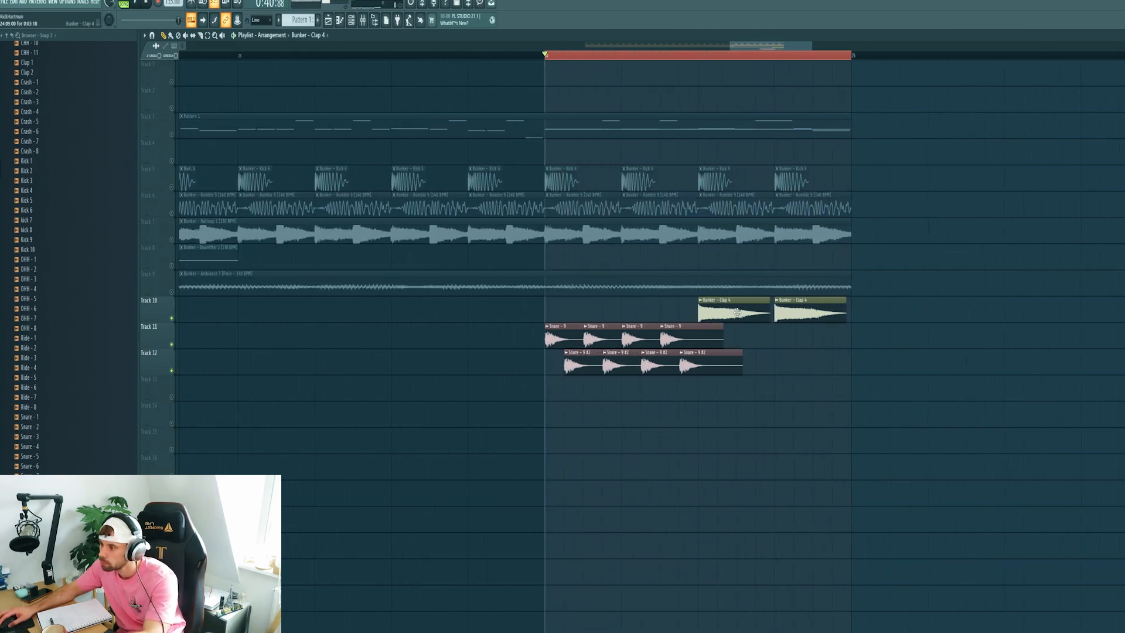
{"action": "left_click_drag", "start_coordinate": [718, 313], "coordinate": [755, 313]}
{"action": "scroll", "coordinate": [693, 492], "scroll_direction": "down", "scroll_amount": 2}
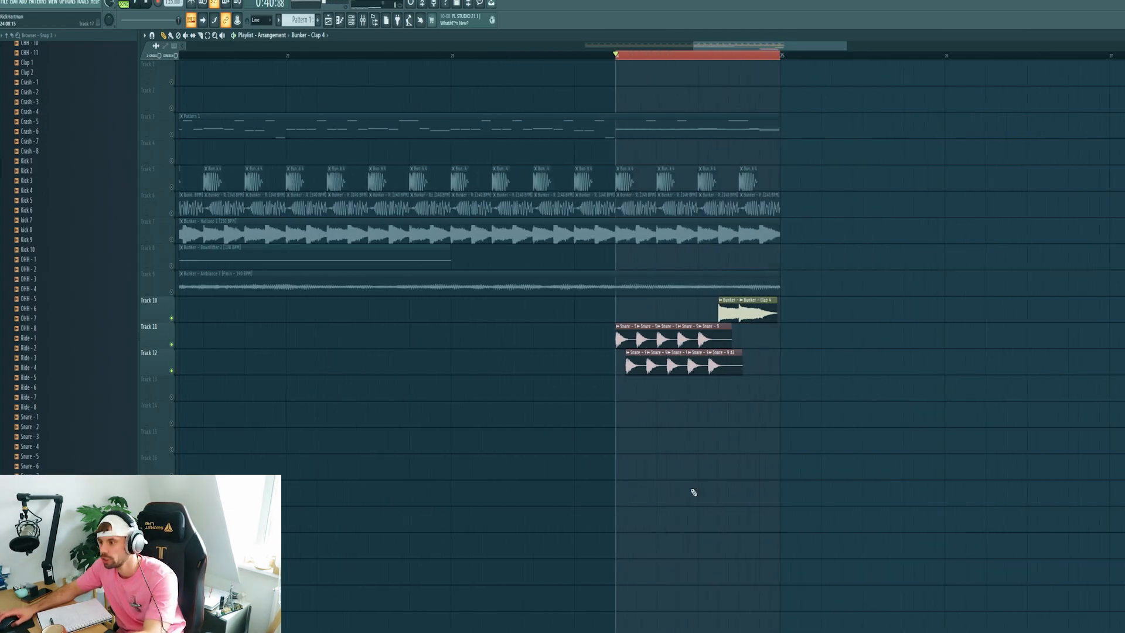
{"action": "key", "text": "space"}
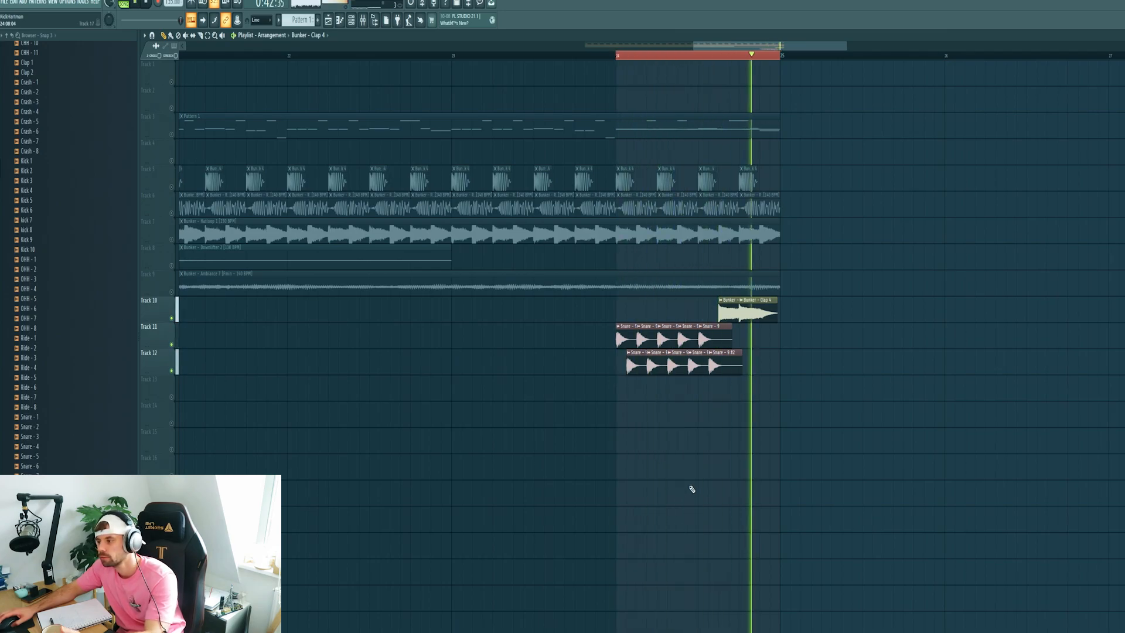